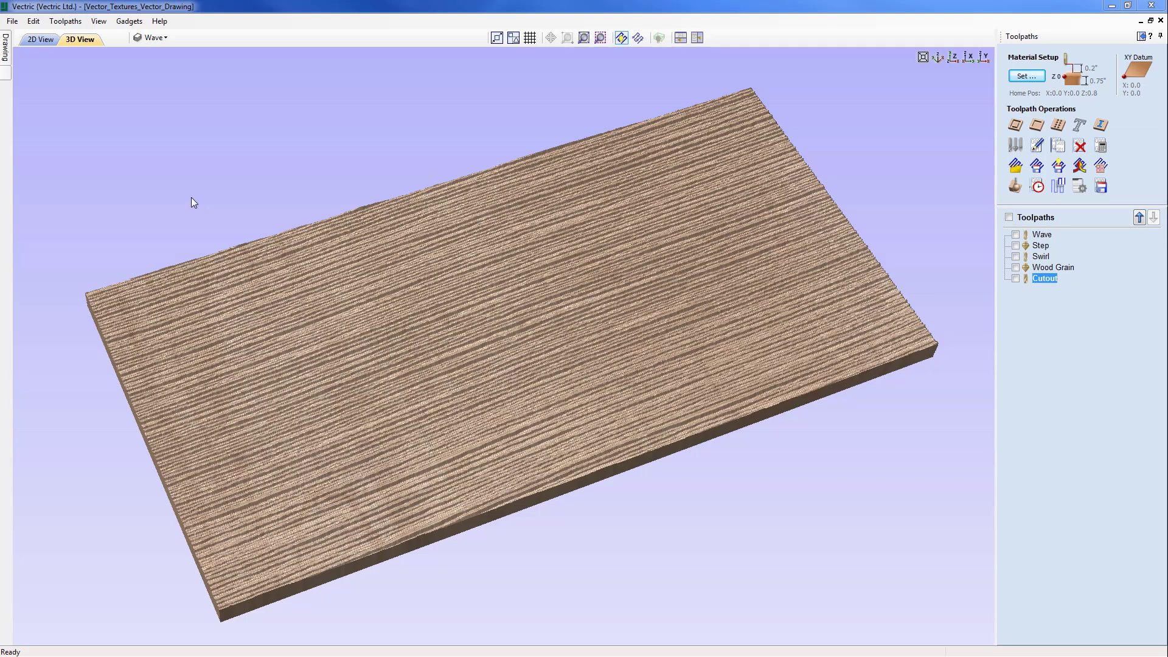
Step: Close the current project without saving changes
{"action": "left_click", "coordinate": [13, 21]}
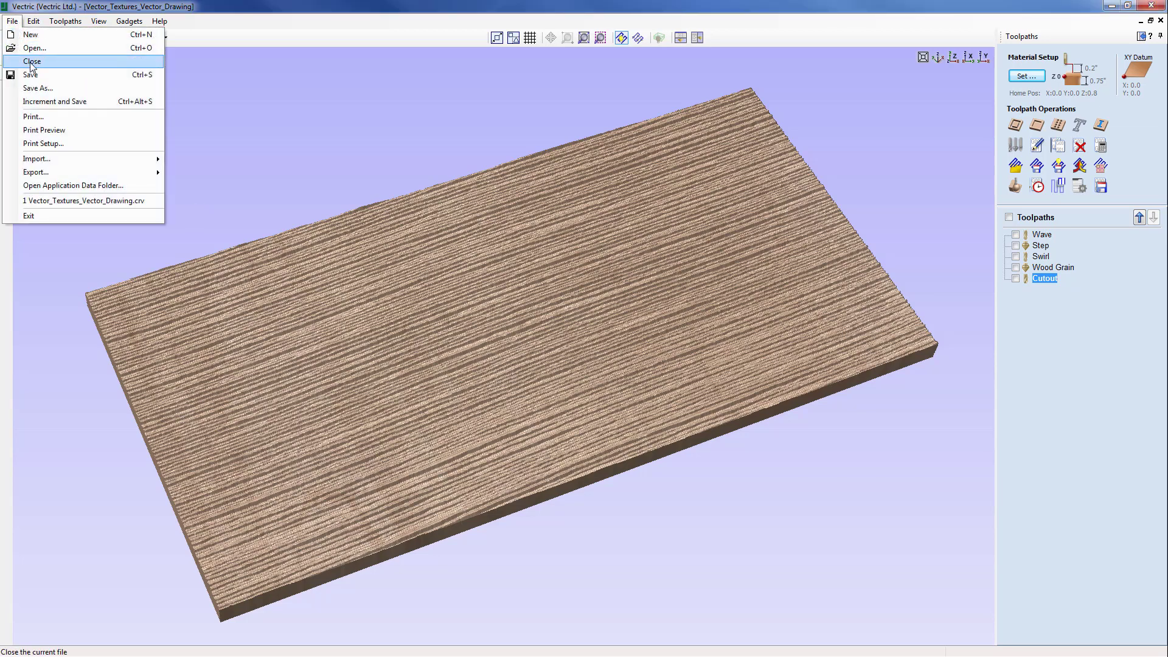
{"action": "left_click", "coordinate": [27, 61]}
{"action": "left_click", "coordinate": [583, 363]}
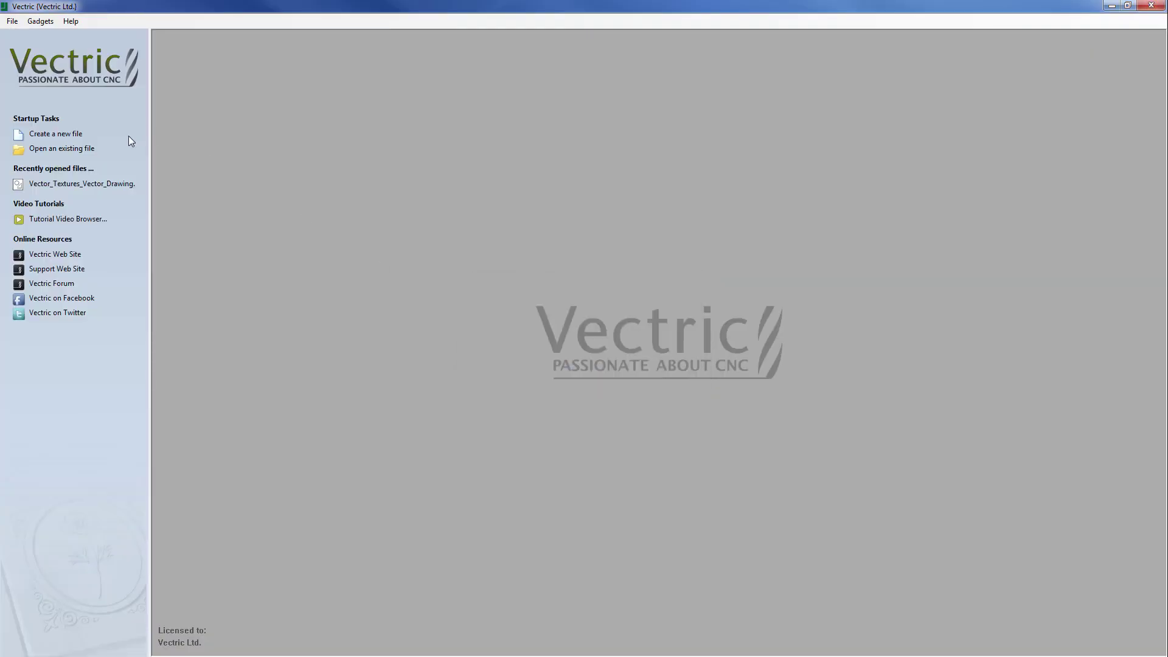
Step: Reopen Vector_Textures_Vector_Drawing and hide the Cut Out layer so only the wave lines show
{"action": "left_click", "coordinate": [82, 184]}
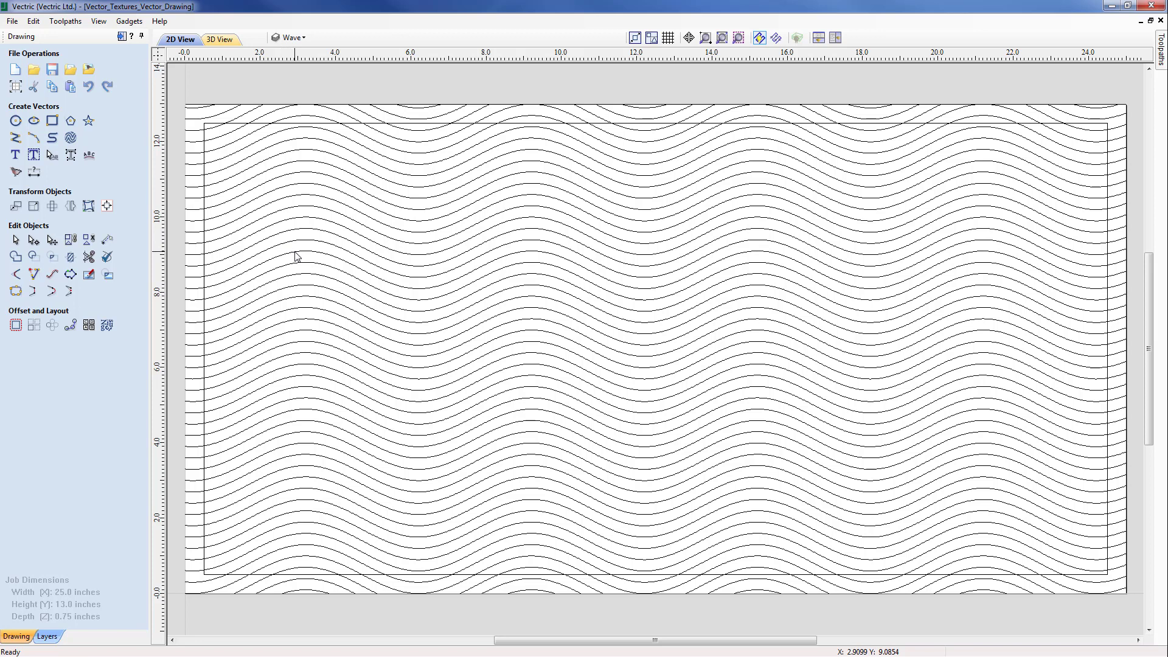
{"action": "left_click", "coordinate": [302, 38]}
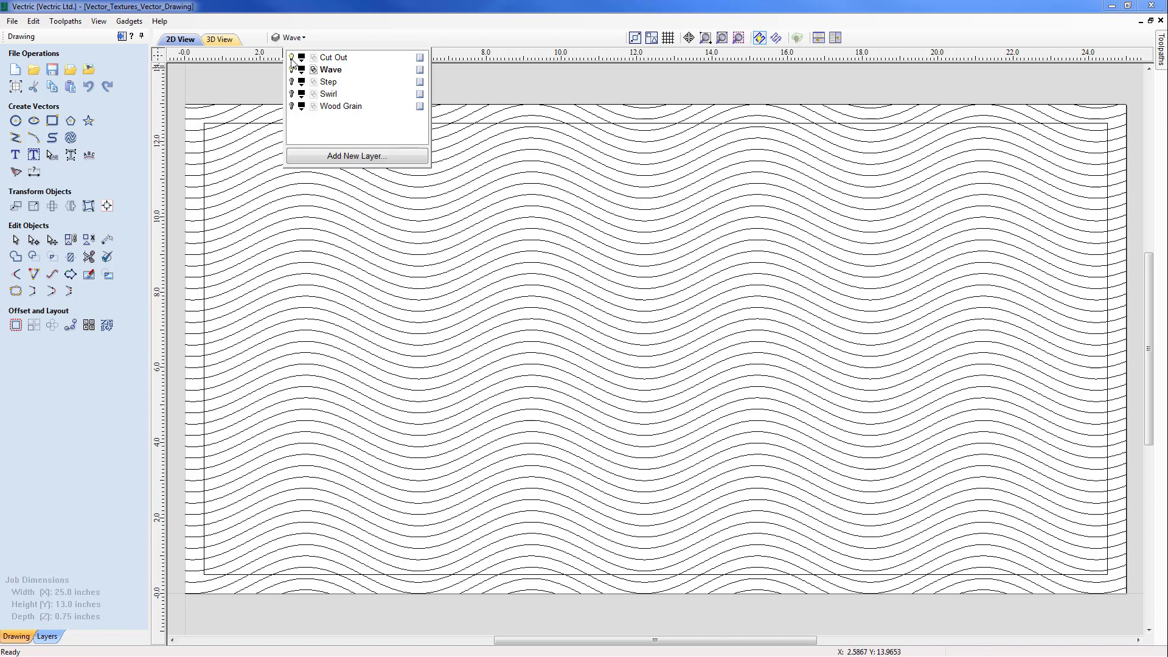
{"action": "left_click", "coordinate": [291, 57]}
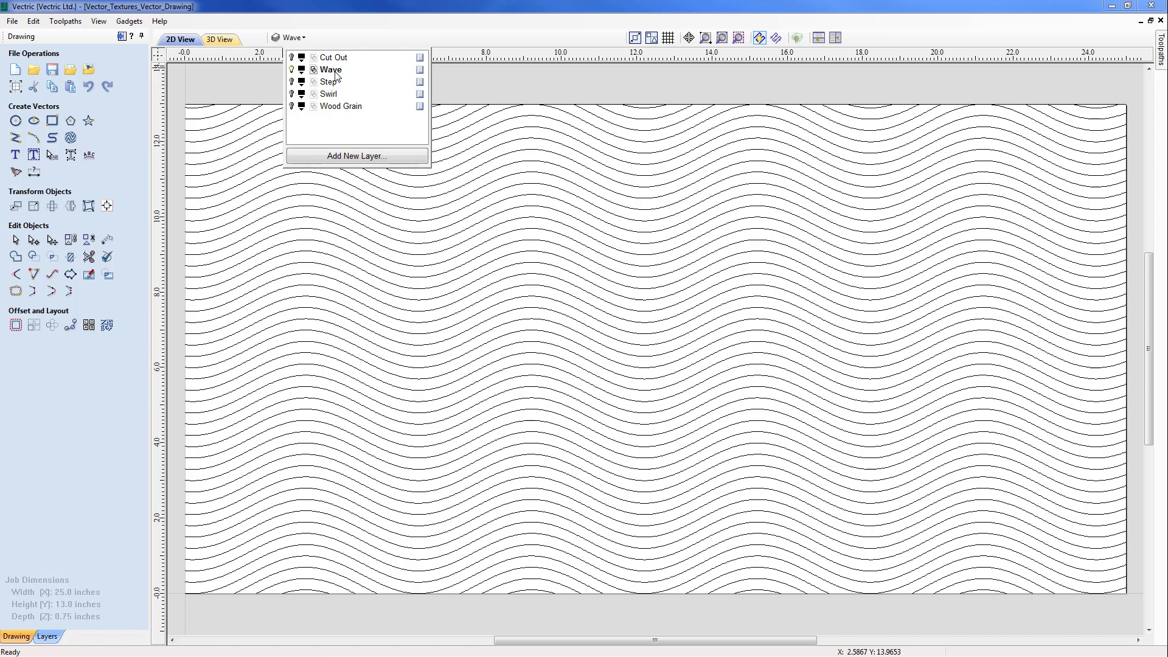
Step: Switch to toolpaths and confirm the 0.75-inch material zeroed on the surface with 0.2-inch clearance
{"action": "left_click", "coordinate": [465, 85]}
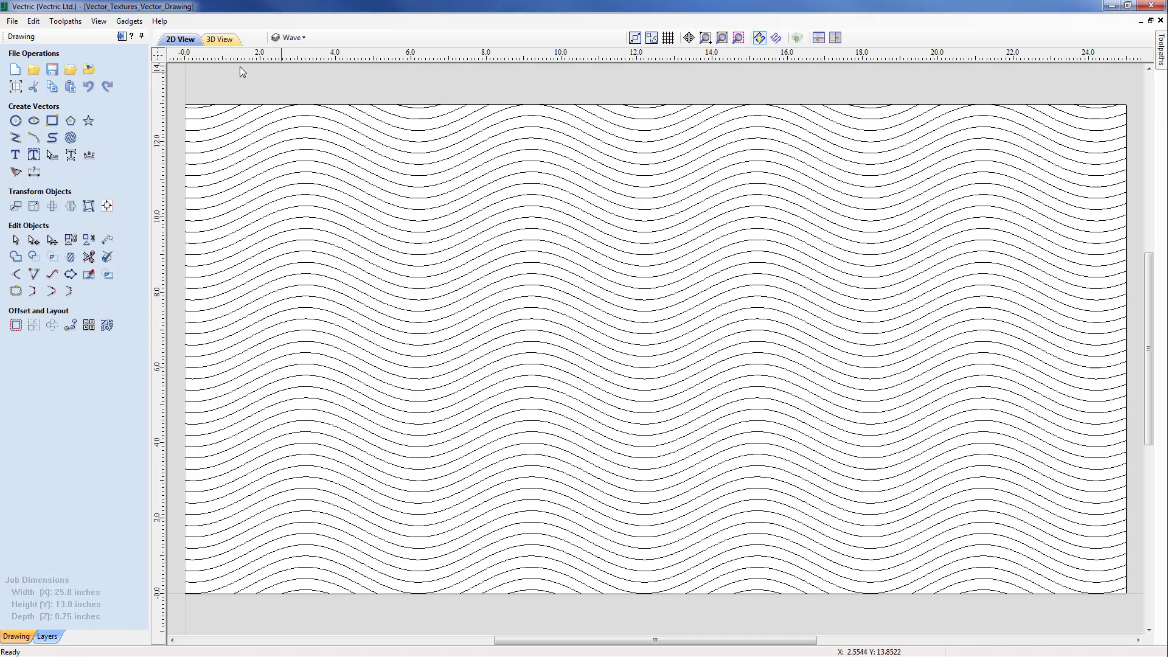
{"action": "left_click", "coordinate": [121, 36]}
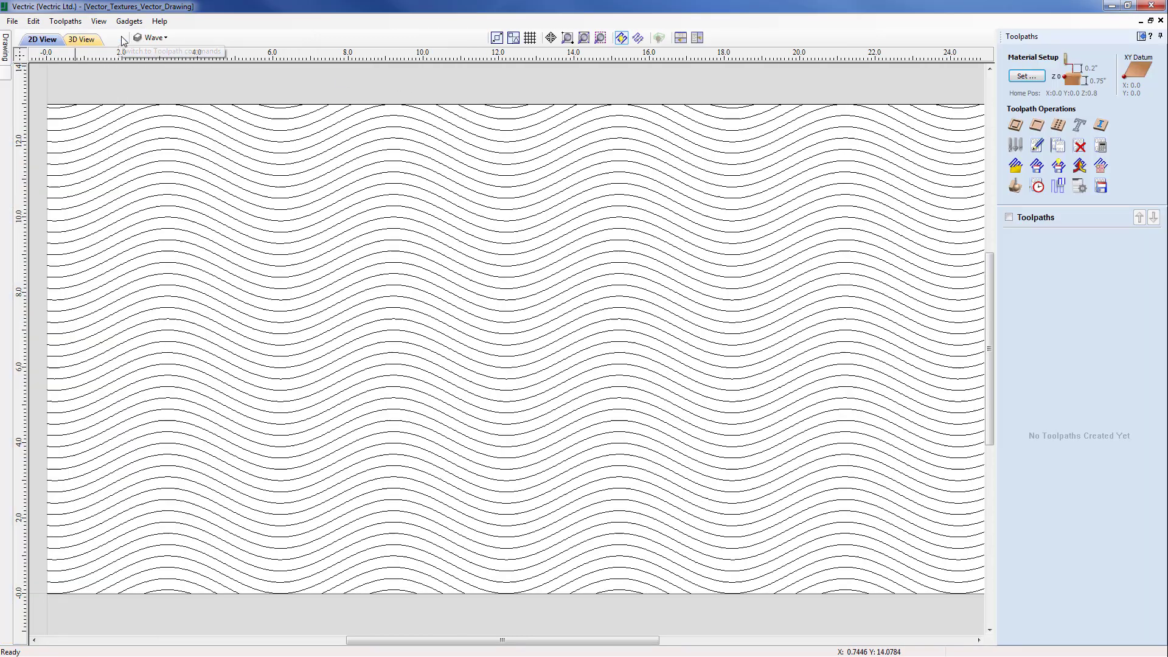
{"action": "left_click", "coordinate": [600, 38]}
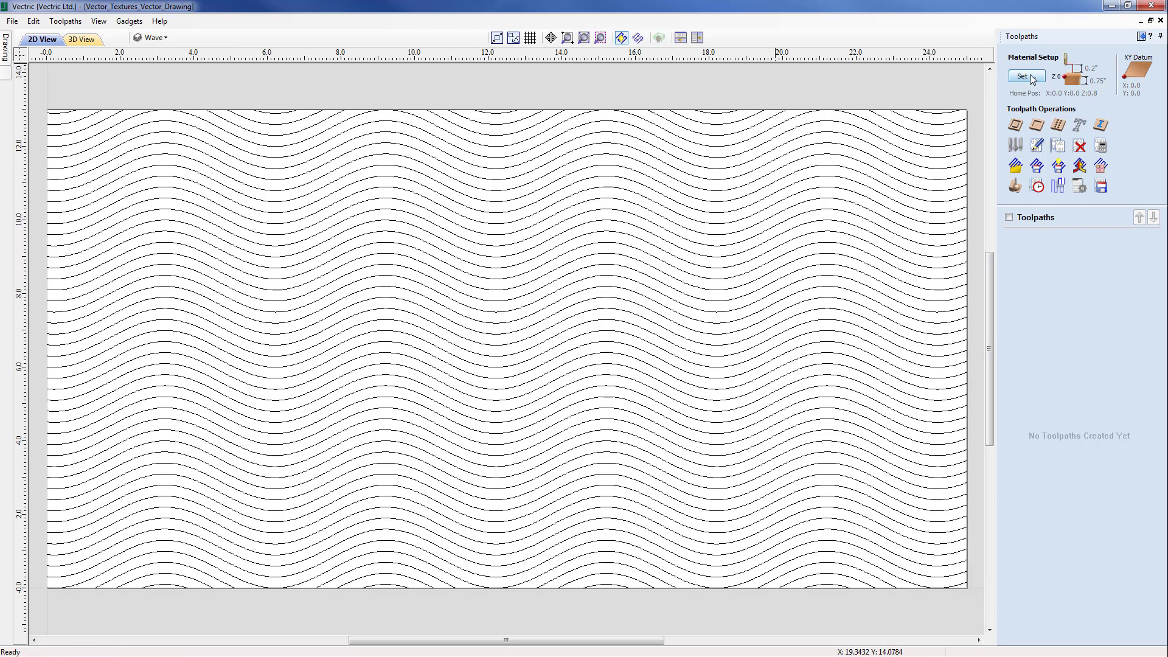
{"action": "left_click", "coordinate": [1025, 77]}
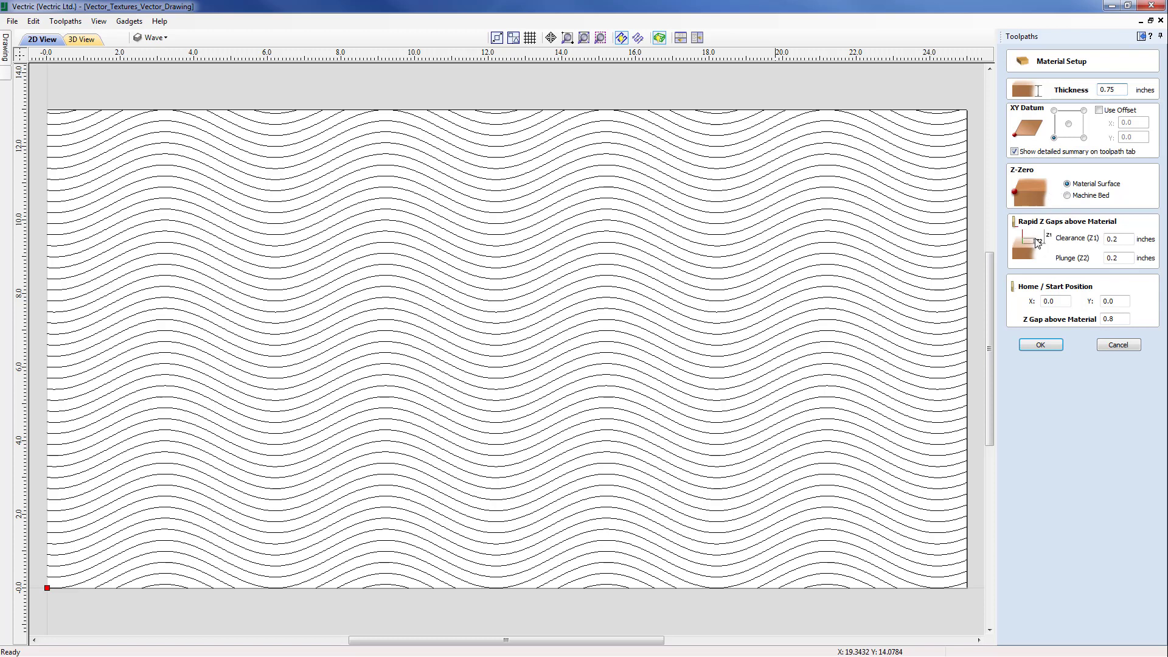
{"action": "left_click", "coordinate": [1041, 345]}
Step: Profile the wave vectors 0.1 inch deep with a 1/4-inch ball nose, named Wave, and calculate
{"action": "left_click", "coordinate": [937, 218]}
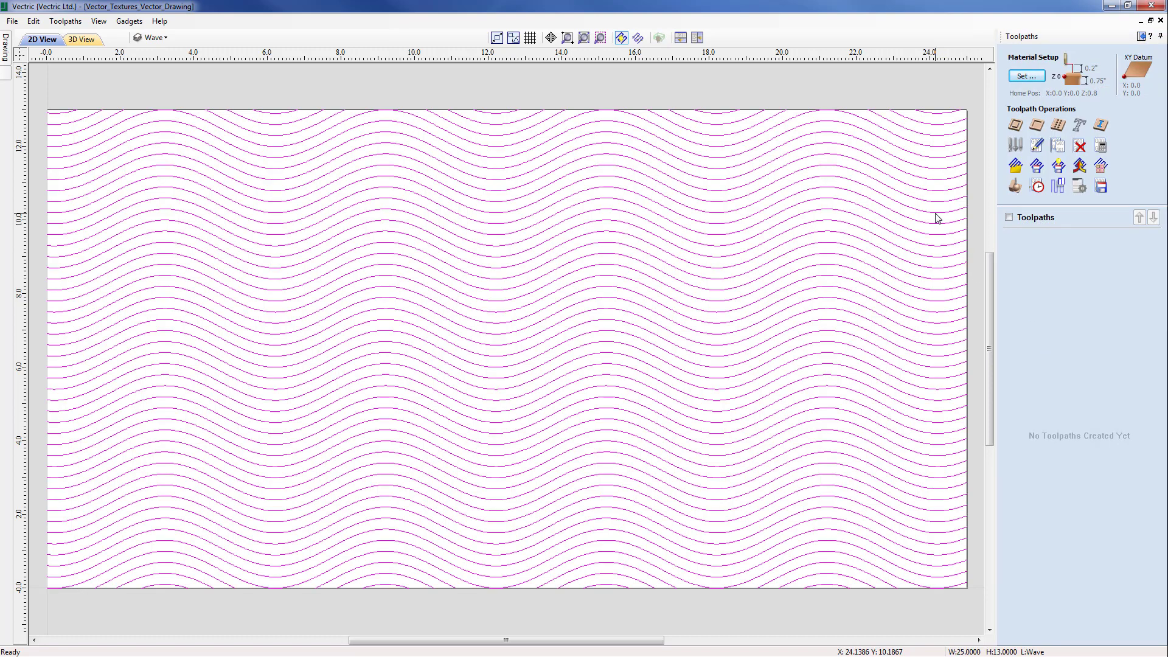
{"action": "left_click", "coordinate": [1014, 127]}
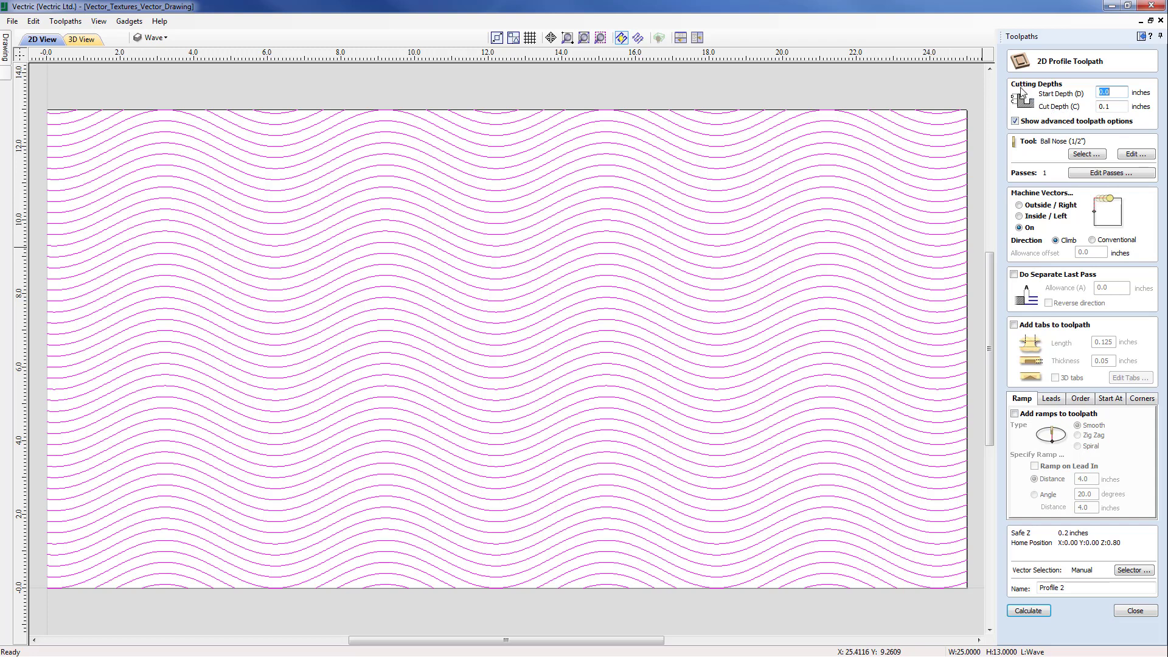
{"action": "left_click", "coordinate": [1114, 92]}
{"action": "left_click", "coordinate": [1119, 107]}
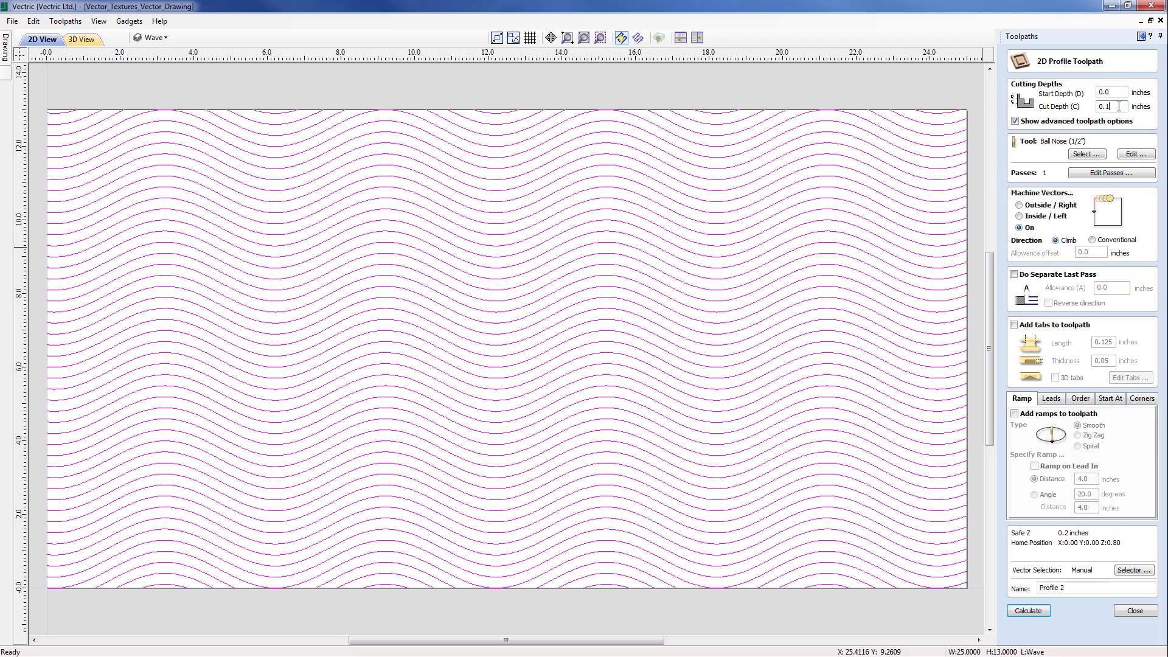
{"action": "left_click", "coordinate": [1095, 156]}
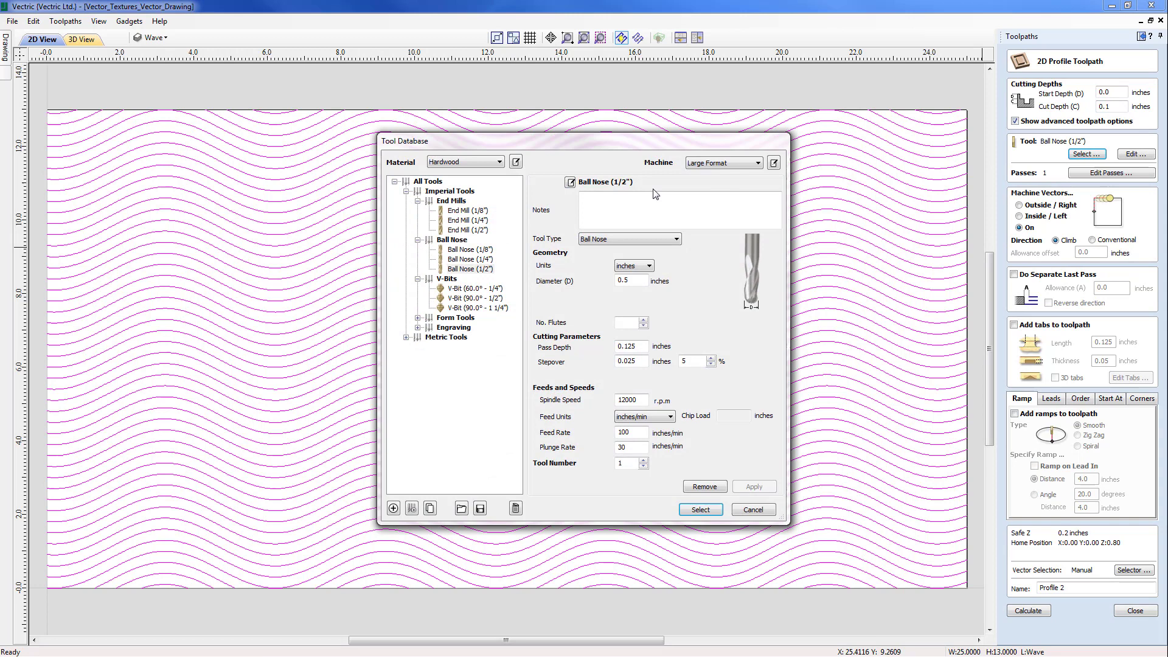
{"action": "left_click", "coordinate": [485, 262]}
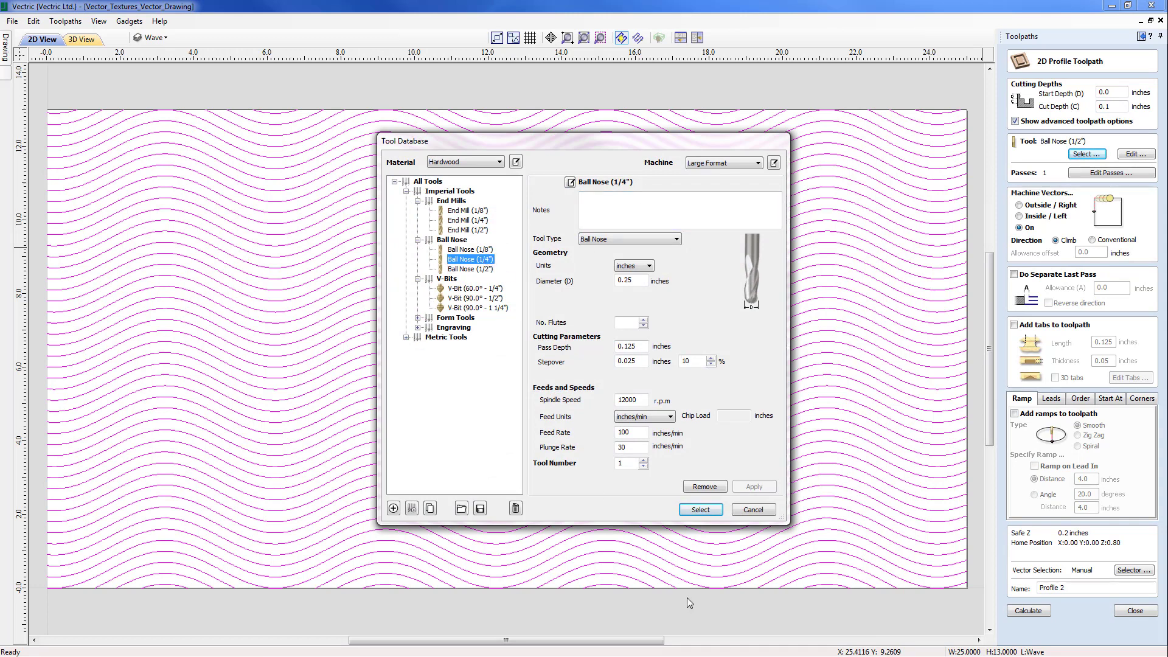
{"action": "left_click", "coordinate": [696, 514]}
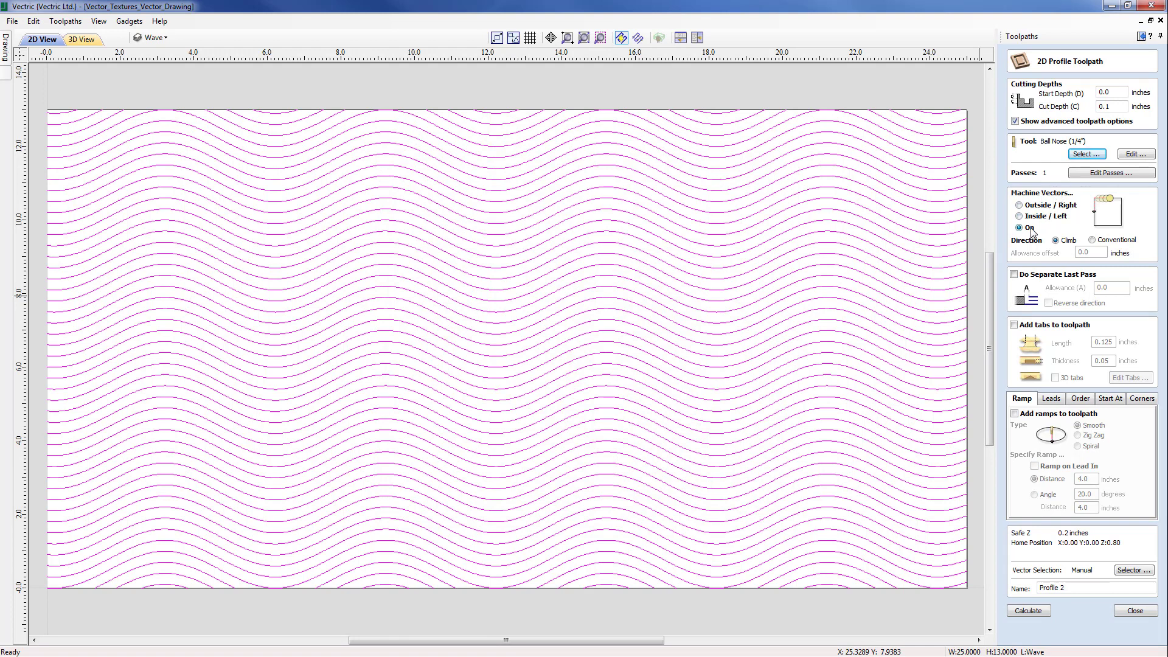
{"action": "left_click_drag", "start_coordinate": [1071, 587], "coordinate": [999, 588]}
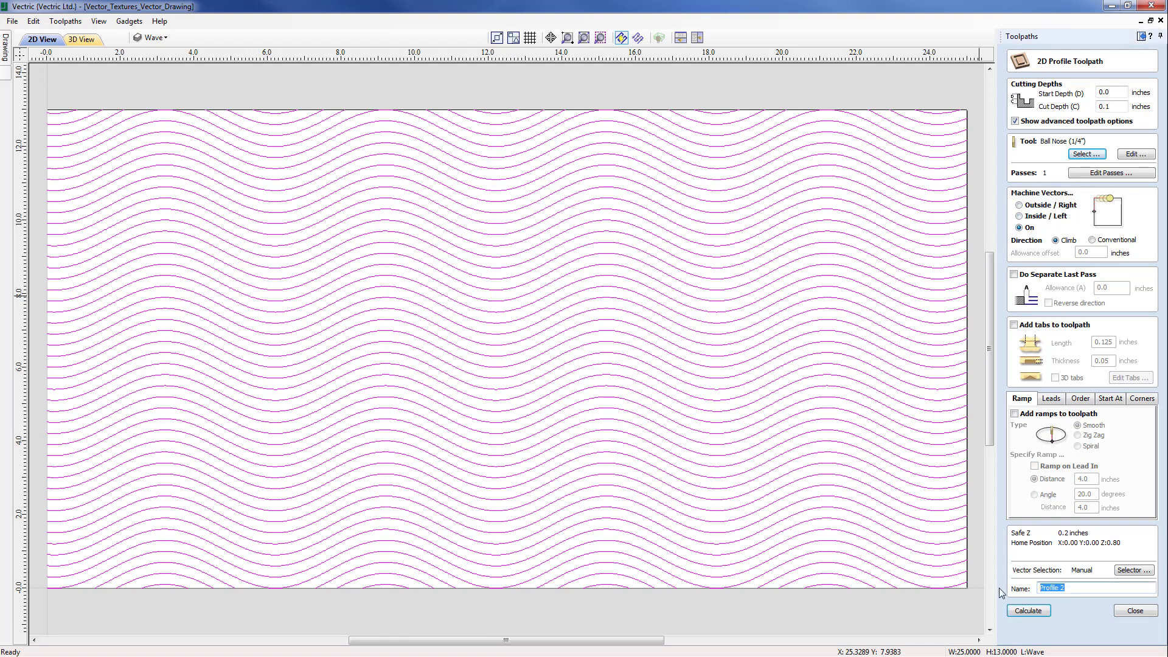
{"action": "type", "text": "Wave"}
{"action": "left_click", "coordinate": [1036, 611]}
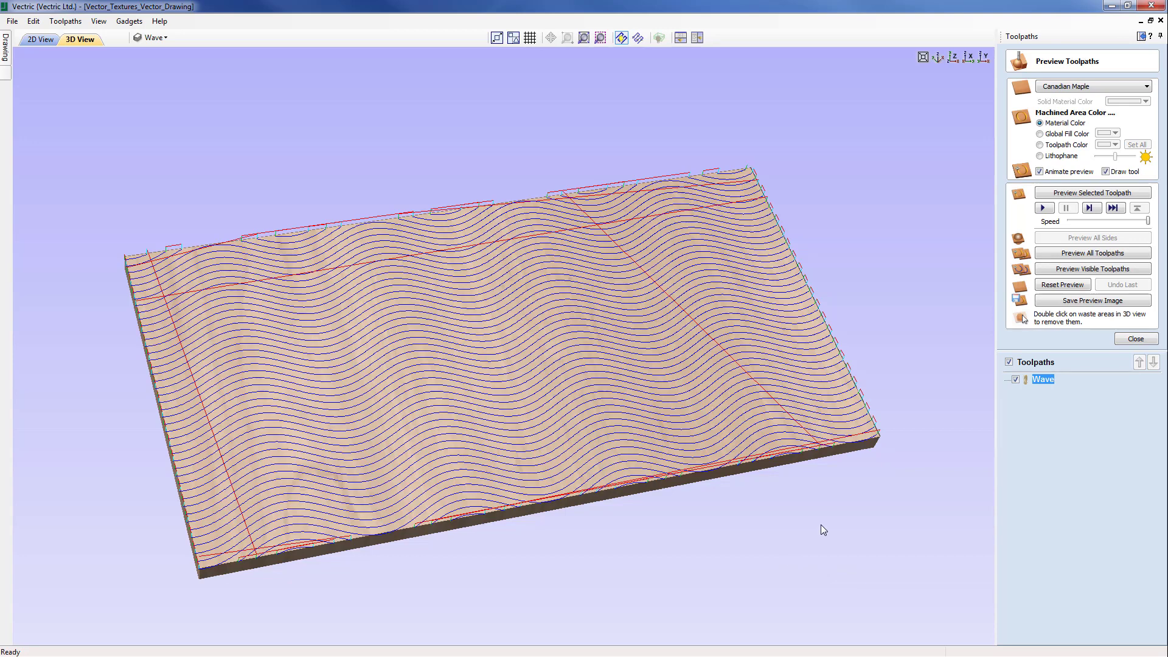
Step: Preview the Wave toolpath and orbit the 3D view to inspect the wavy grooves in the Maple board
{"action": "left_click", "coordinate": [1057, 194]}
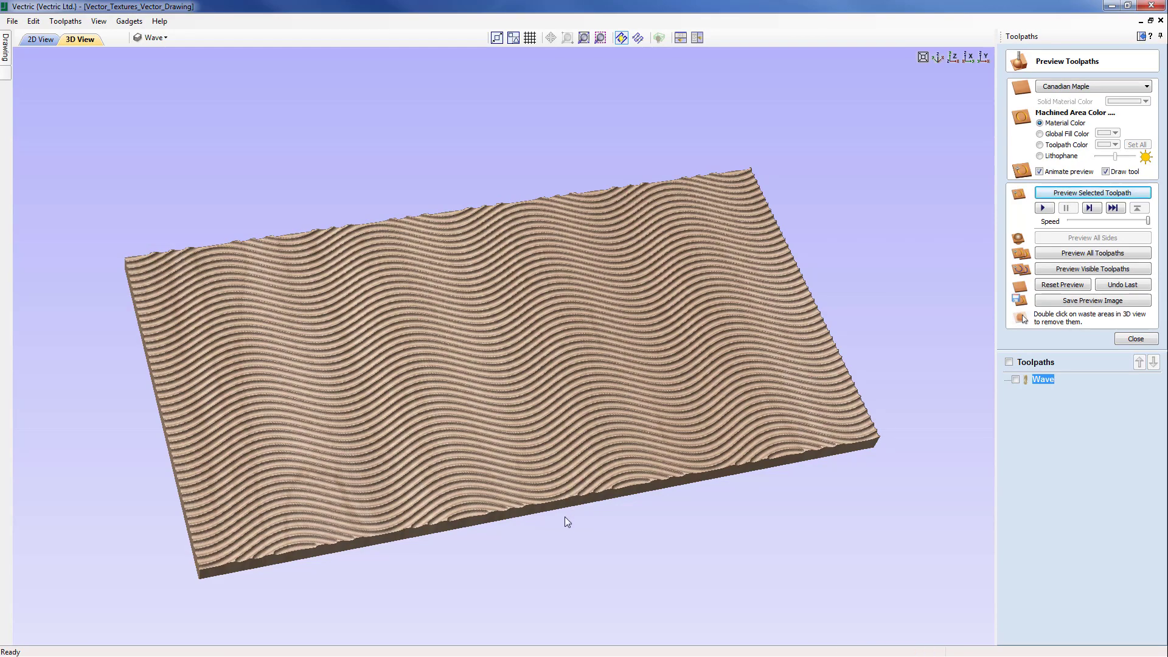
{"action": "left_click_drag", "start_coordinate": [448, 474], "coordinate": [674, 472]}
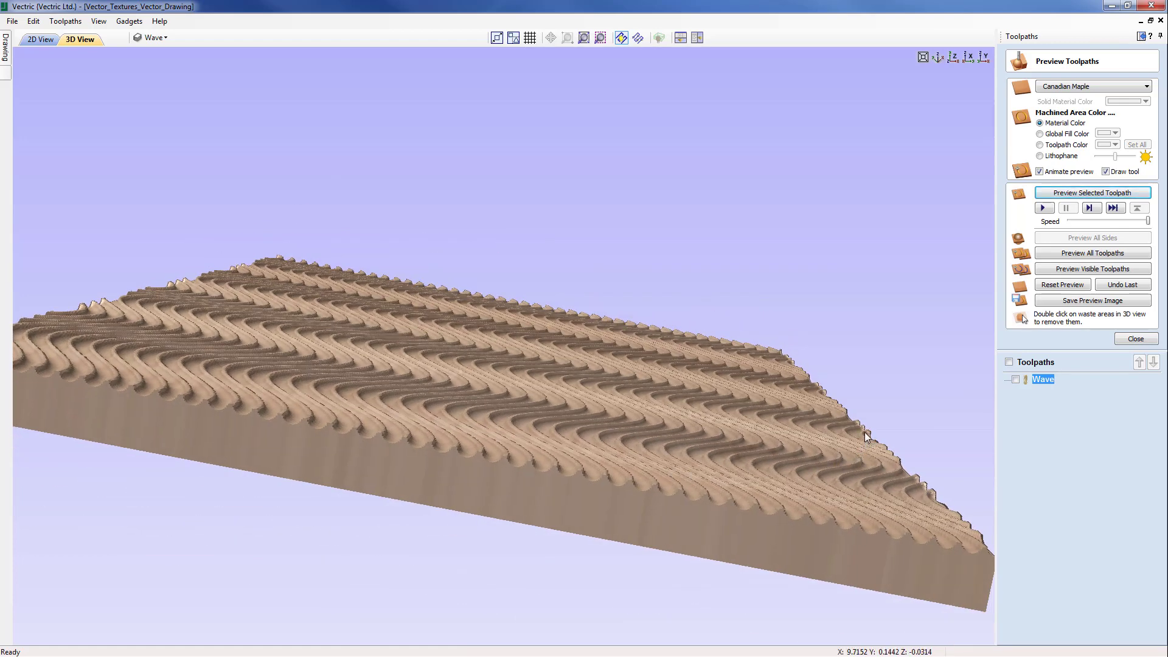
{"action": "left_click_drag", "start_coordinate": [841, 417], "coordinate": [498, 381]}
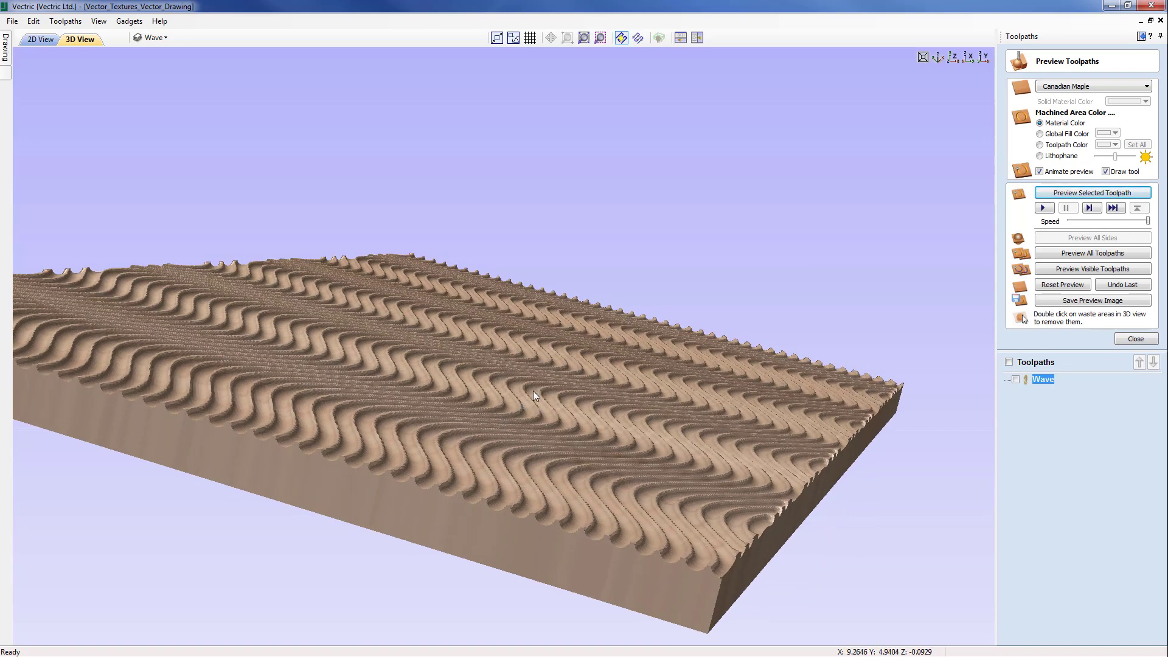
{"action": "left_click_drag", "start_coordinate": [533, 391], "coordinate": [644, 396]}
{"action": "scroll", "coordinate": [626, 389], "scroll_direction": "up", "scroll_amount": 2}
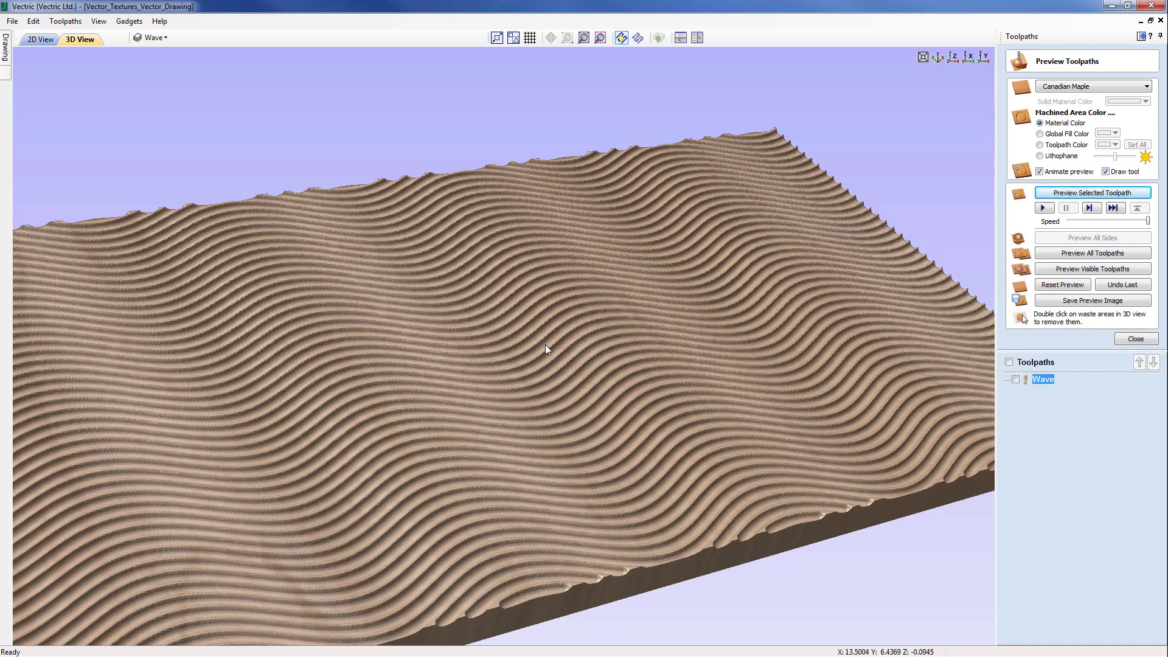
{"action": "scroll", "coordinate": [575, 204], "scroll_direction": "down", "scroll_amount": 1}
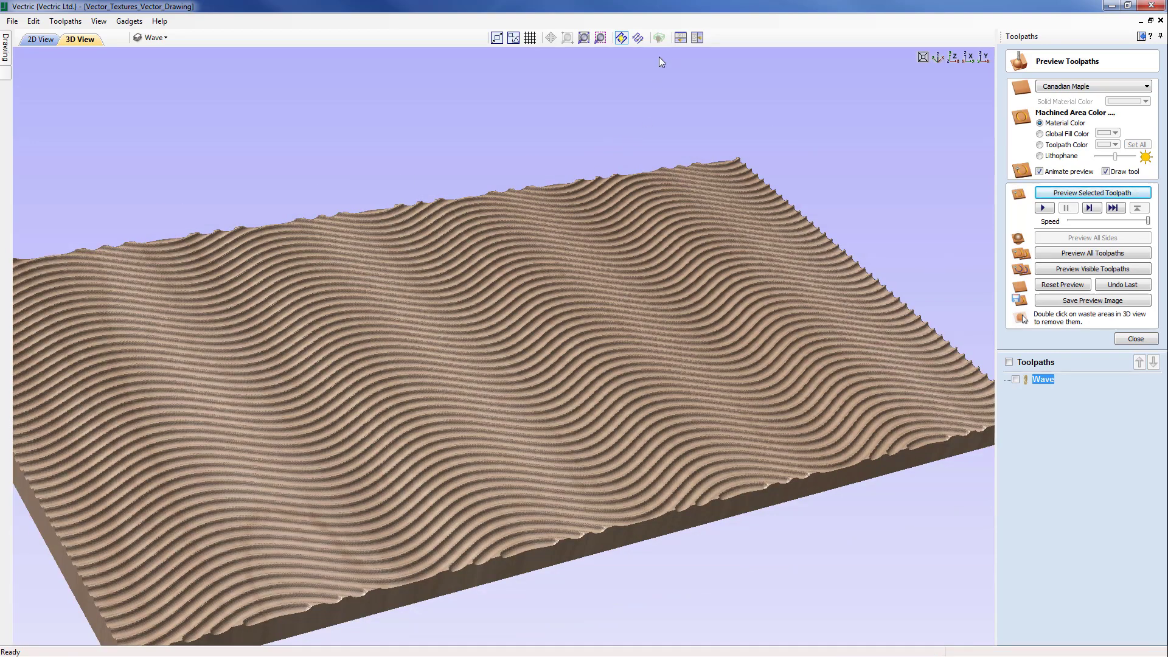
Step: Show the 2D drawing and 3D view side by side, with the board viewed from above
{"action": "left_click", "coordinate": [680, 37]}
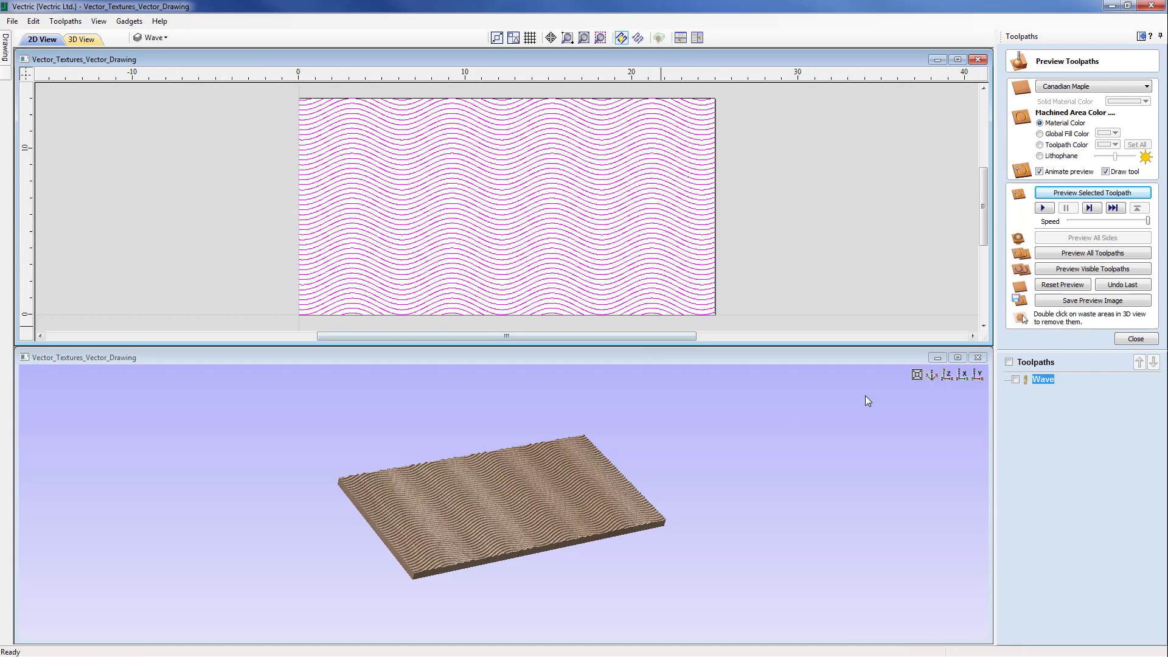
{"action": "left_click", "coordinate": [947, 374]}
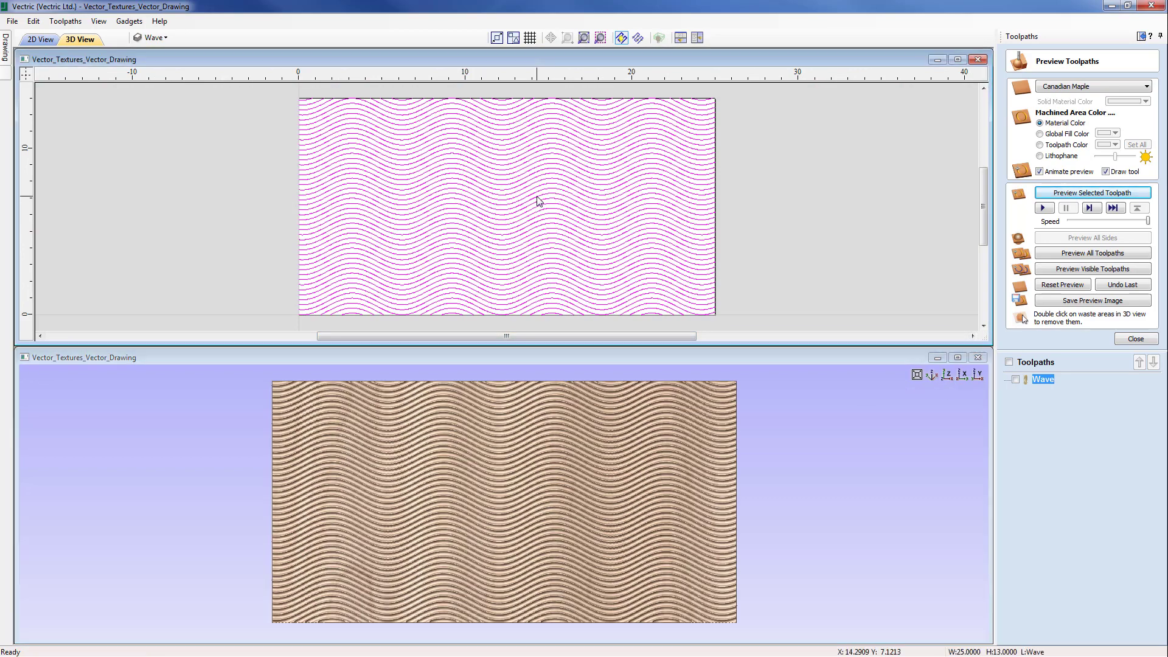
{"action": "scroll", "coordinate": [480, 221], "scroll_direction": "up", "scroll_amount": 6}
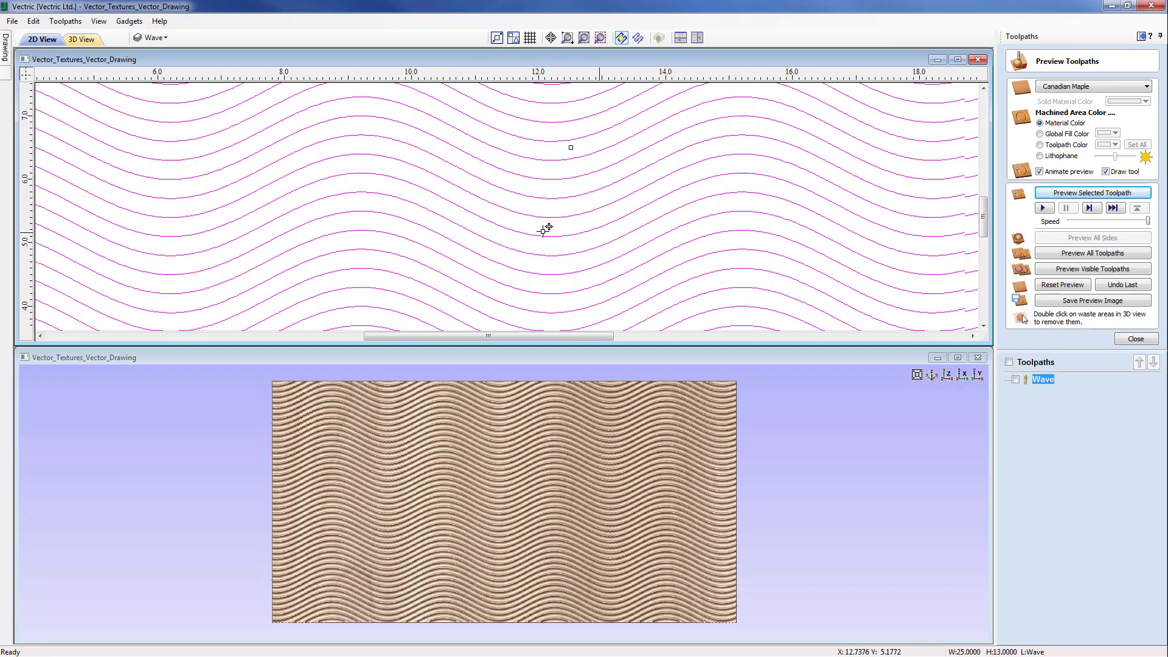
{"action": "scroll", "coordinate": [543, 230], "scroll_direction": "up", "scroll_amount": 3}
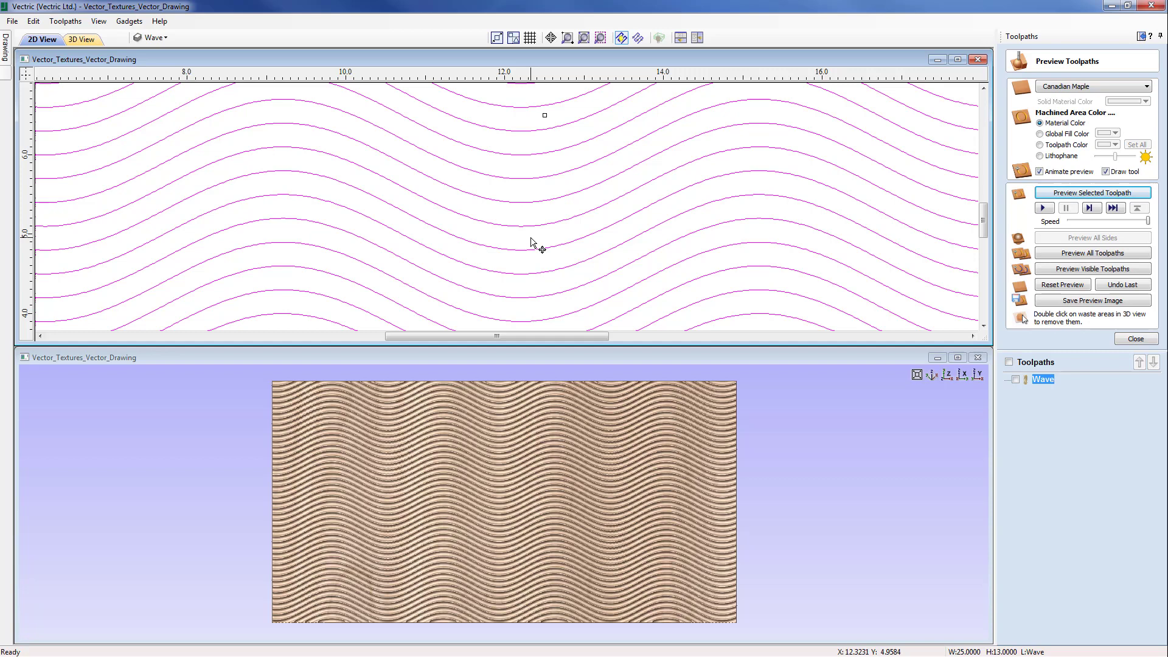
Step: Draw 0.25-inch test circles on the wave lines to check spacing, then delete them
{"action": "mouse_move", "coordinate": [10, 59]}
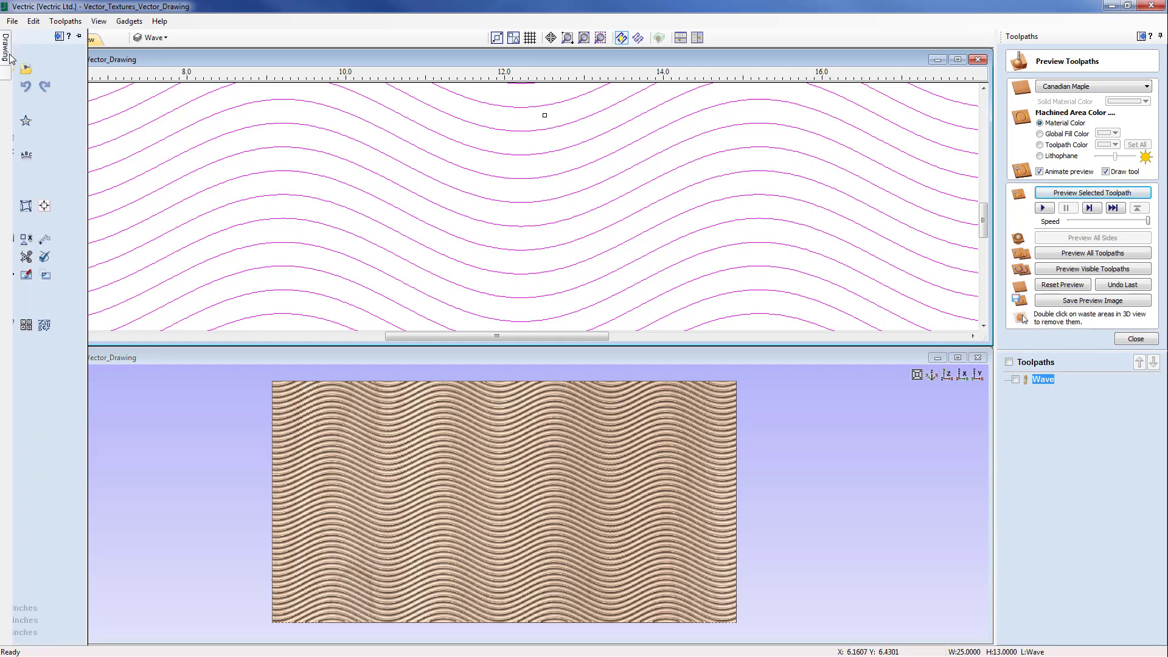
{"action": "left_click", "coordinate": [27, 124]}
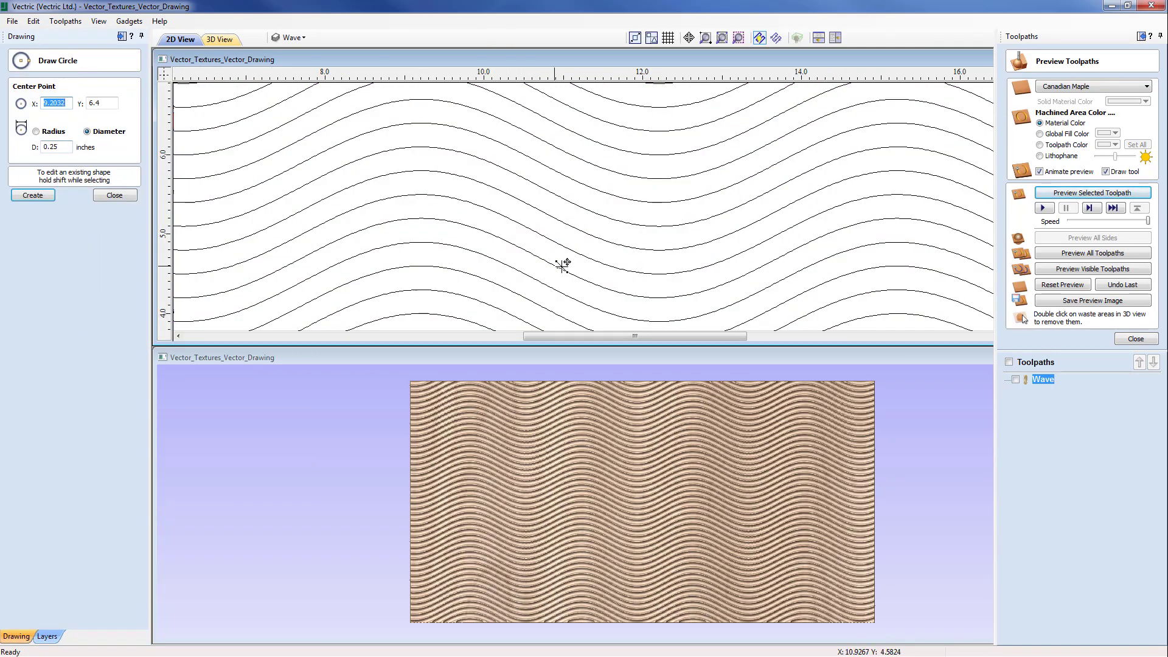
{"action": "left_click", "coordinate": [662, 250]}
{"action": "scroll", "coordinate": [669, 238], "scroll_direction": "up", "scroll_amount": 3}
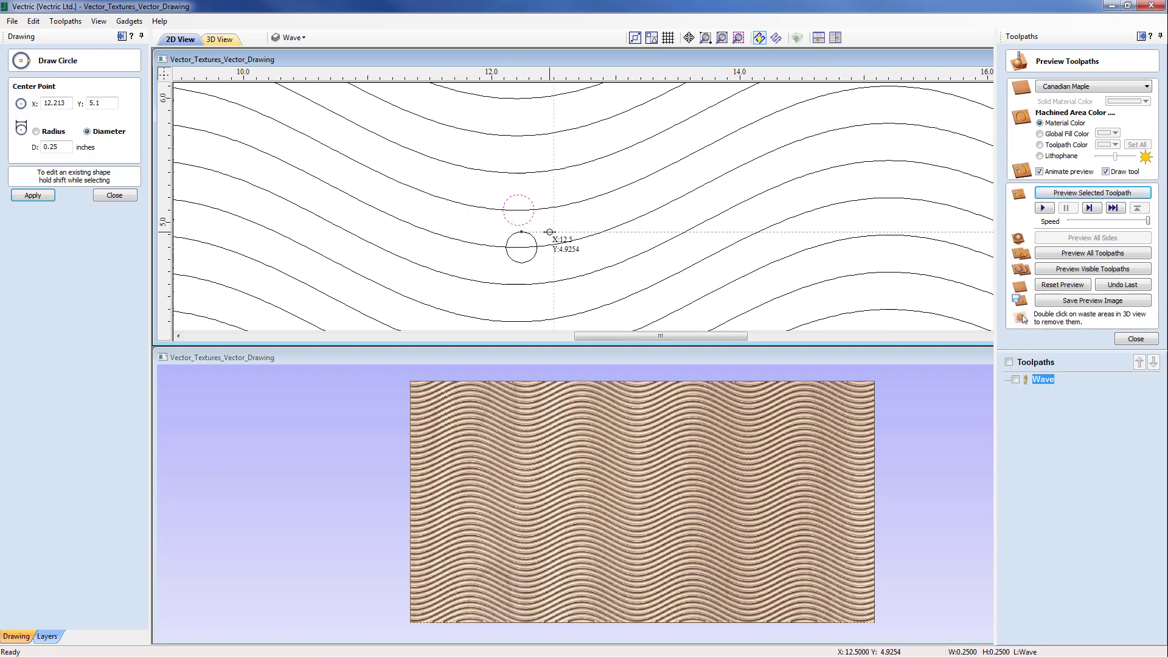
{"action": "left_click", "coordinate": [127, 199]}
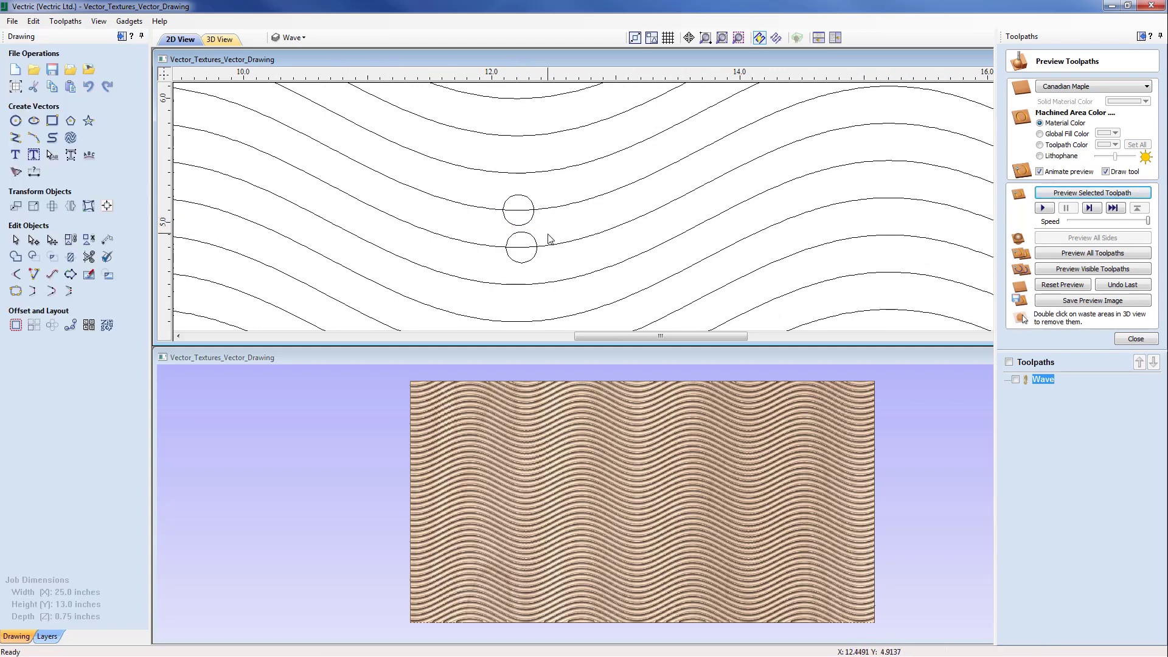
{"action": "left_click_drag", "start_coordinate": [543, 238], "coordinate": [509, 226]}
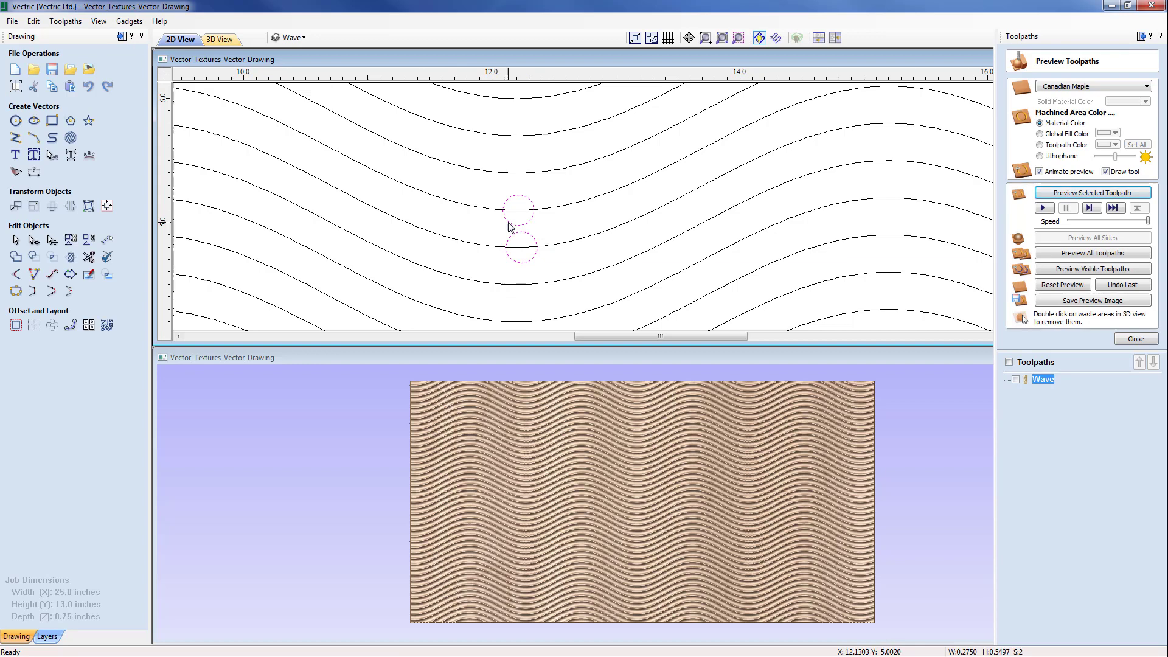
{"action": "key", "text": "Delete"}
Step: Enlarge the 3D view to fill the window and reset the preview to plain wood
{"action": "double_click", "coordinate": [903, 357]}
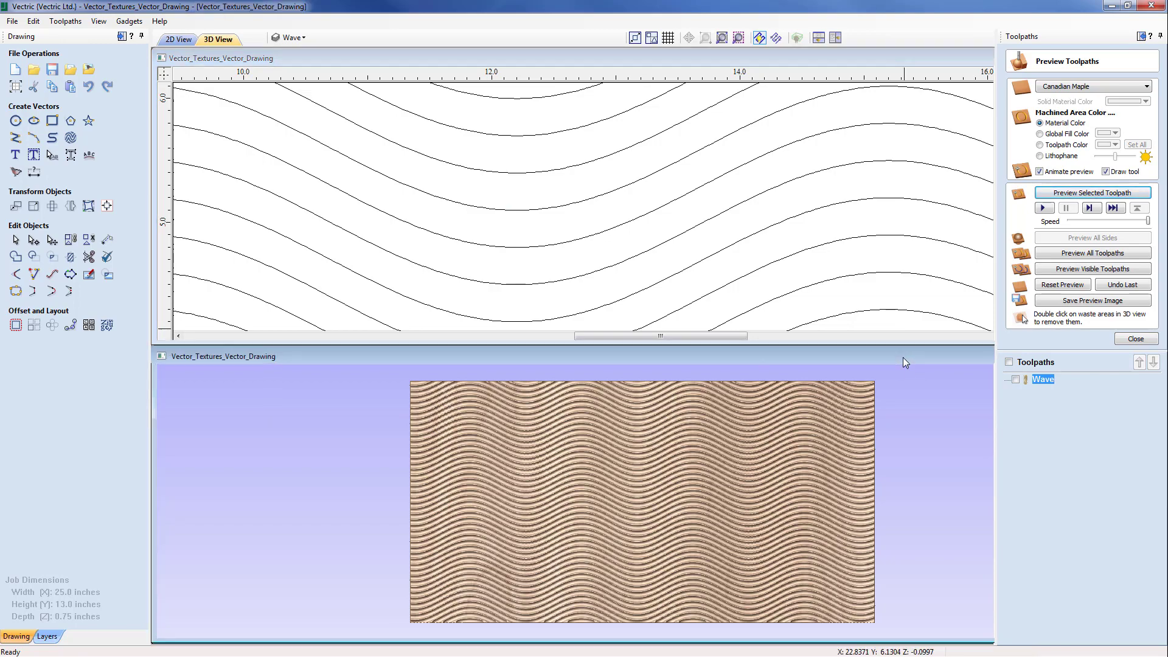
{"action": "left_click_drag", "start_coordinate": [640, 541], "coordinate": [635, 419]}
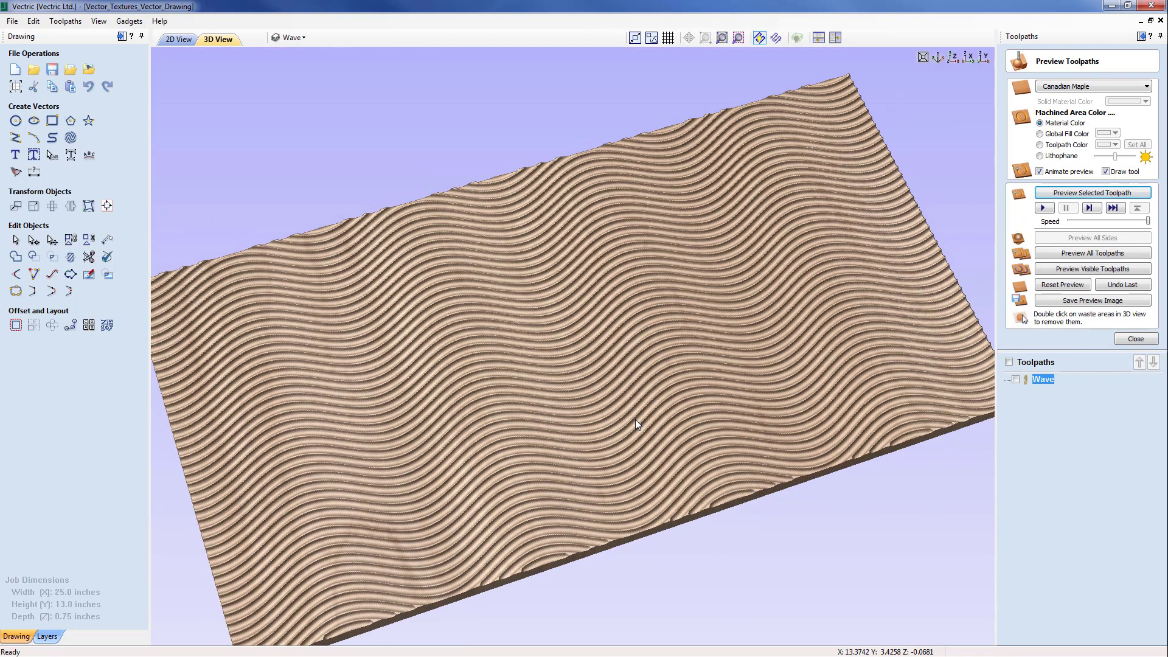
{"action": "scroll", "coordinate": [612, 499], "scroll_direction": "down", "scroll_amount": 3}
{"action": "left_click", "coordinate": [1072, 286]}
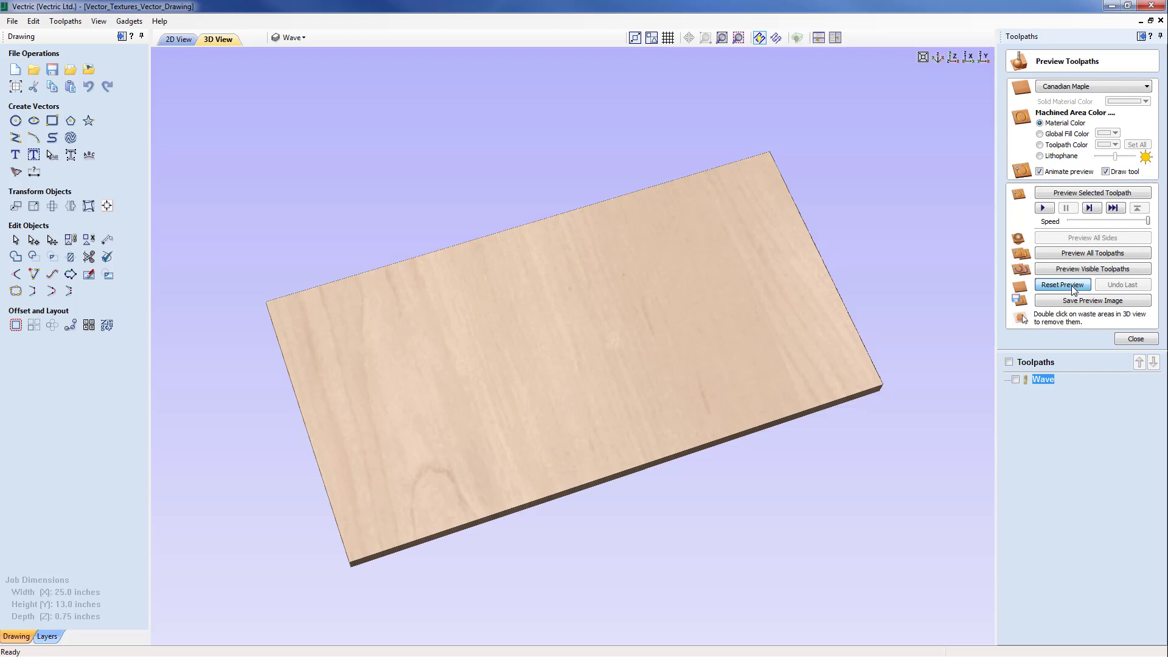
Step: Switch the Wave toolpath to a 1/2-inch ball-nose tool and recalculate it
{"action": "double_click", "coordinate": [1027, 379]}
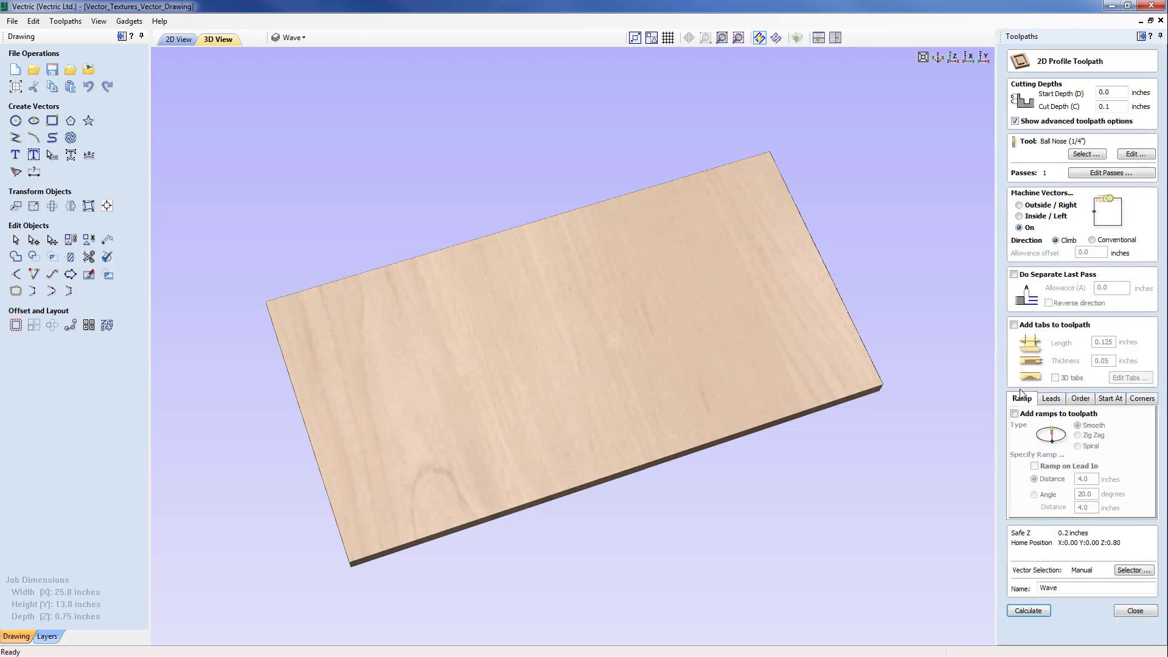
{"action": "left_click", "coordinate": [1087, 155]}
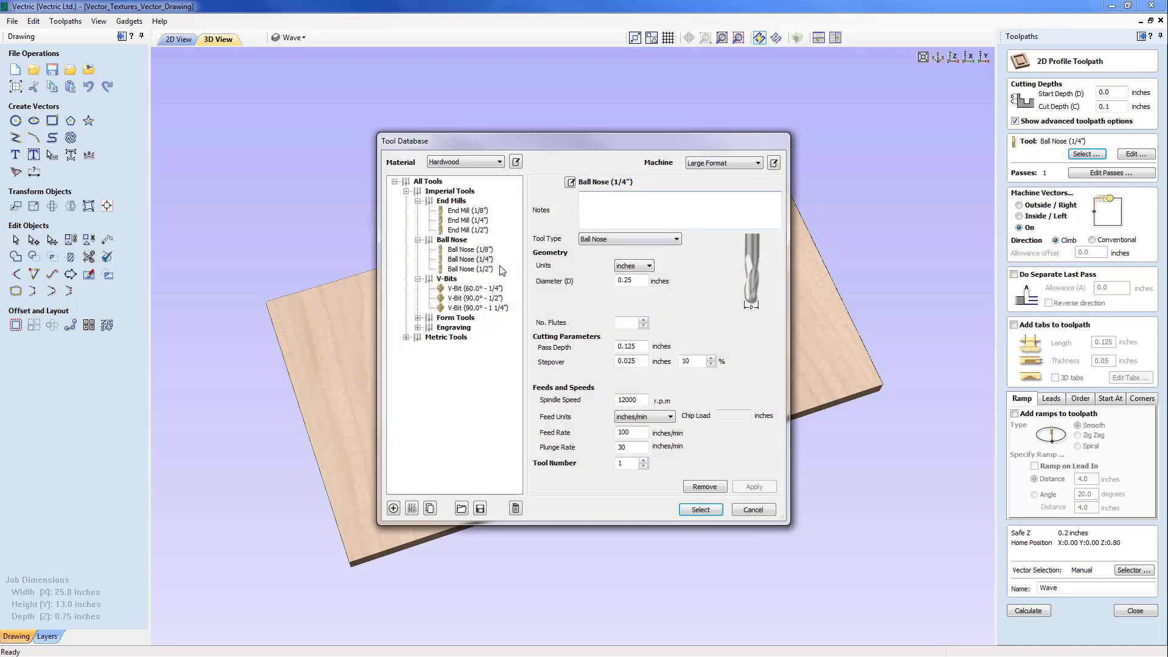
{"action": "left_click", "coordinate": [487, 269]}
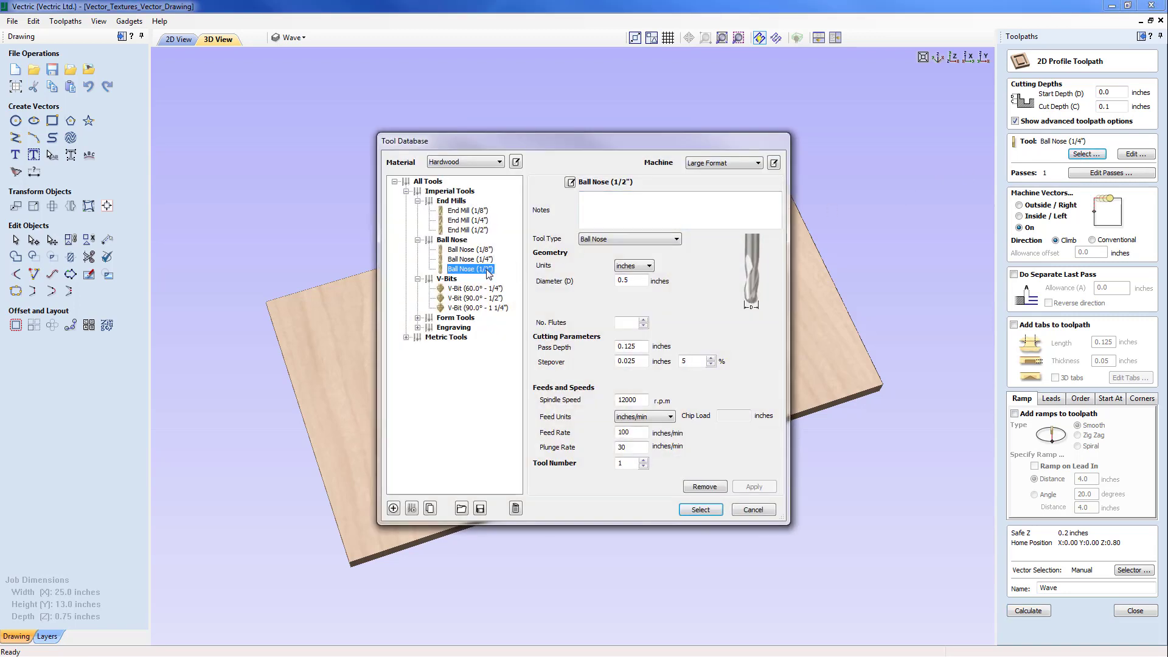
{"action": "left_click", "coordinate": [700, 510]}
{"action": "left_click", "coordinate": [1028, 612]}
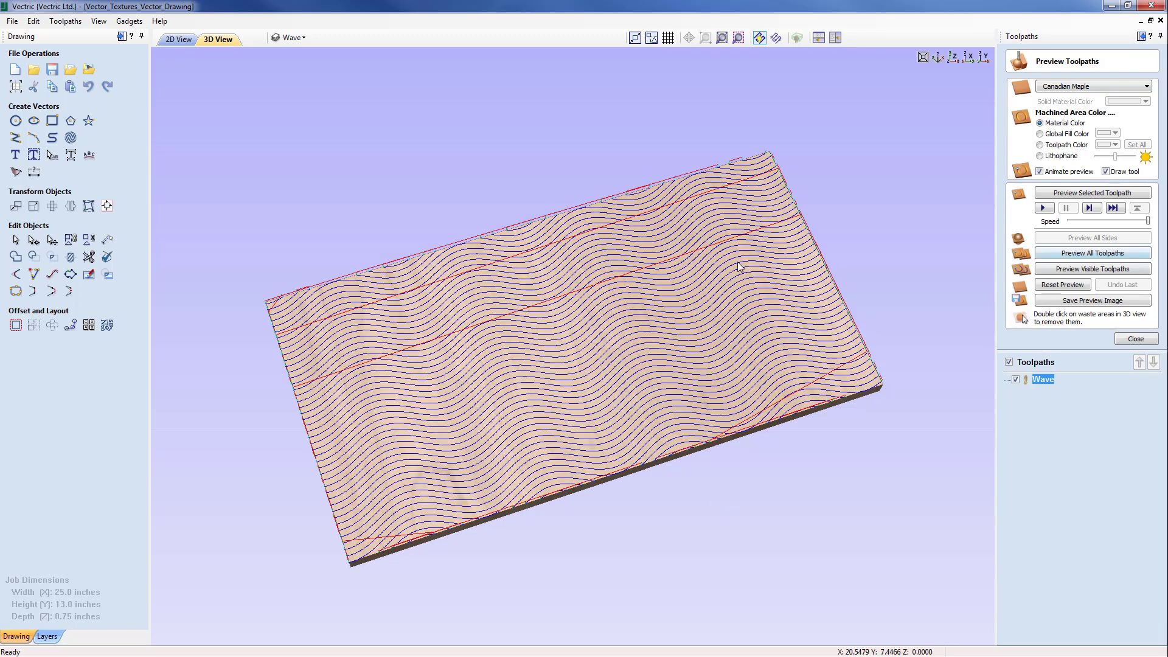
Step: Play the machining preview and orbit the board to examine the wider wave grooves
{"action": "left_click", "coordinate": [1044, 208]}
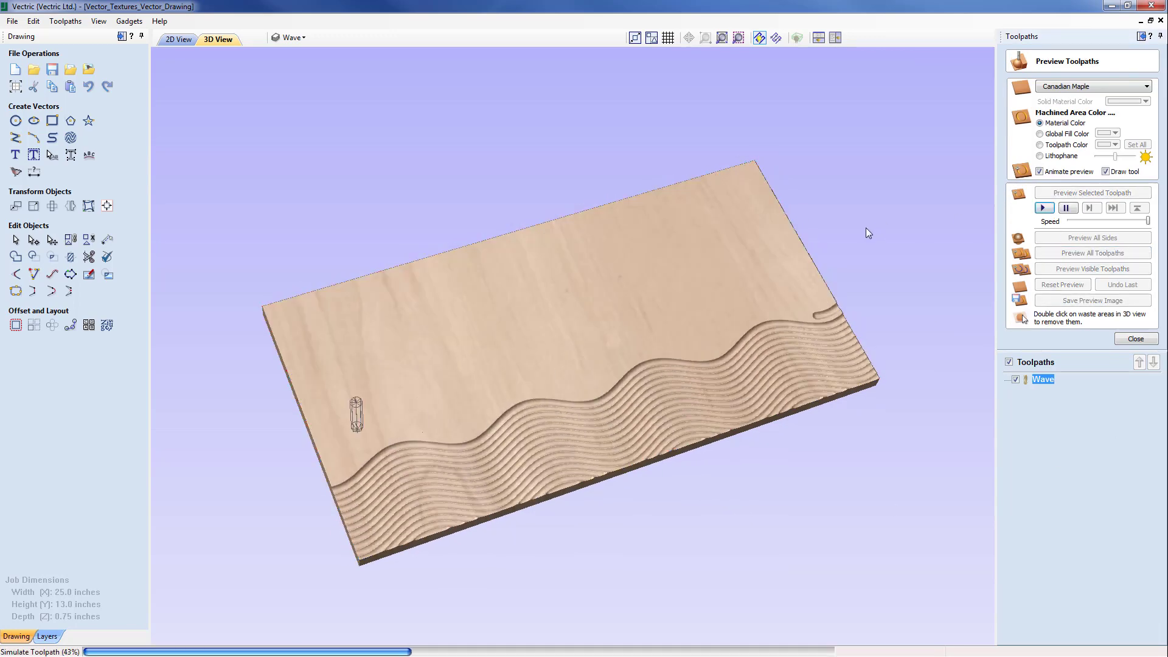
{"action": "scroll", "coordinate": [702, 395], "scroll_direction": "up", "scroll_amount": 10}
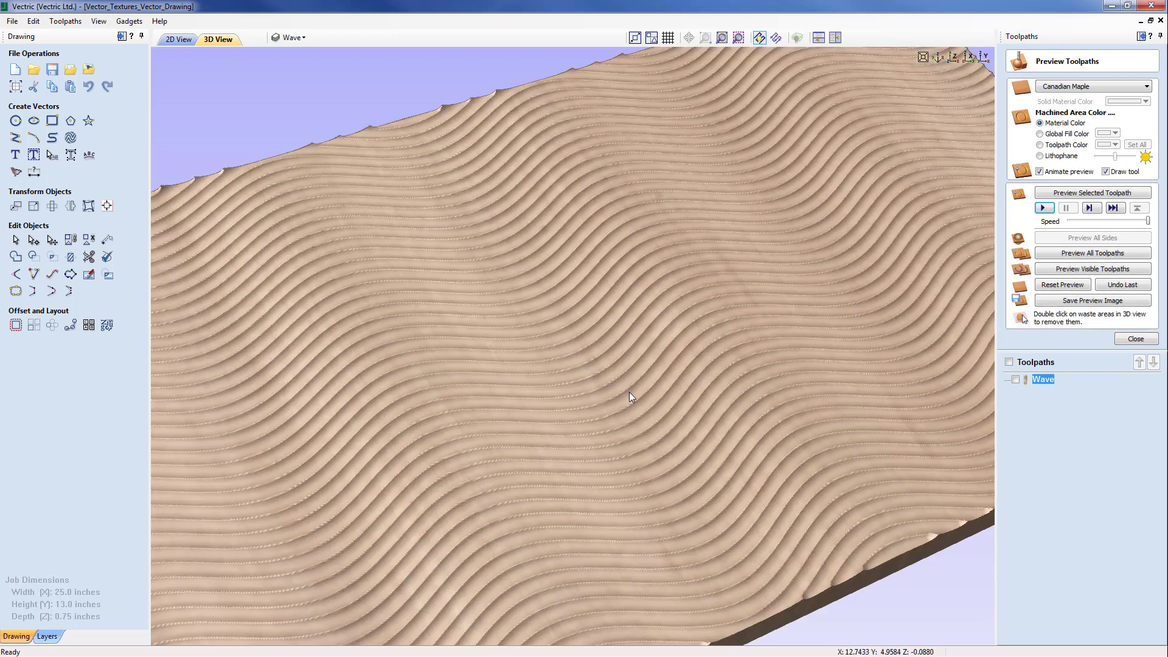
{"action": "left_click_drag", "start_coordinate": [633, 414], "coordinate": [670, 399]}
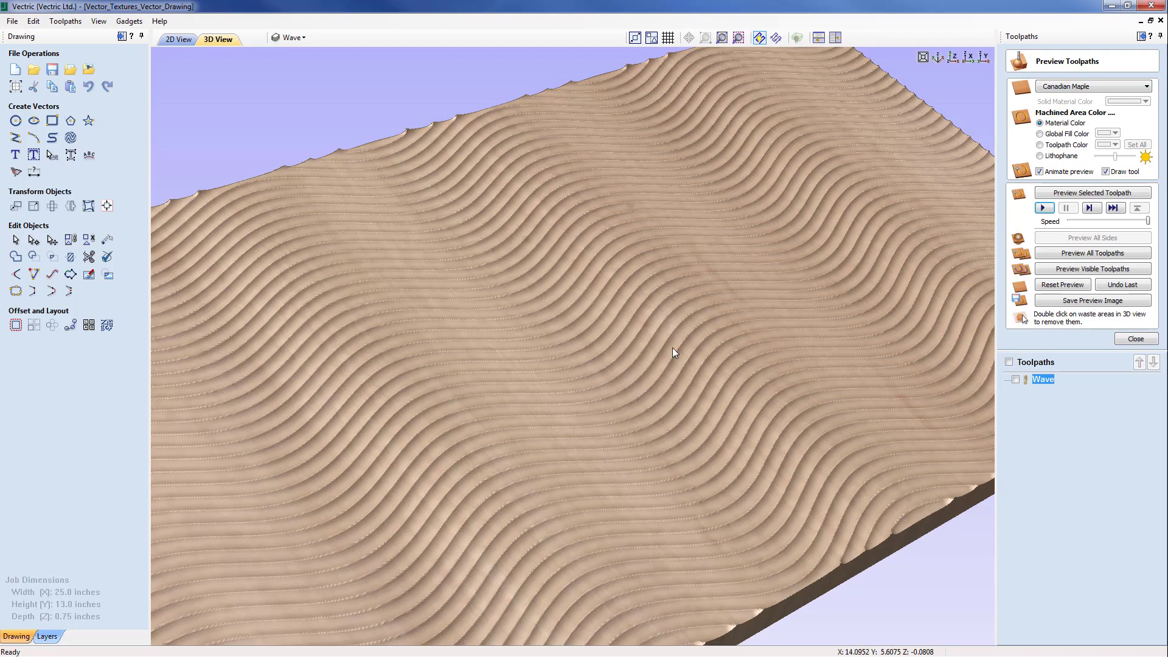
{"action": "left_click_drag", "start_coordinate": [666, 420], "coordinate": [606, 492]}
{"action": "scroll", "coordinate": [607, 494], "scroll_direction": "down", "scroll_amount": 10}
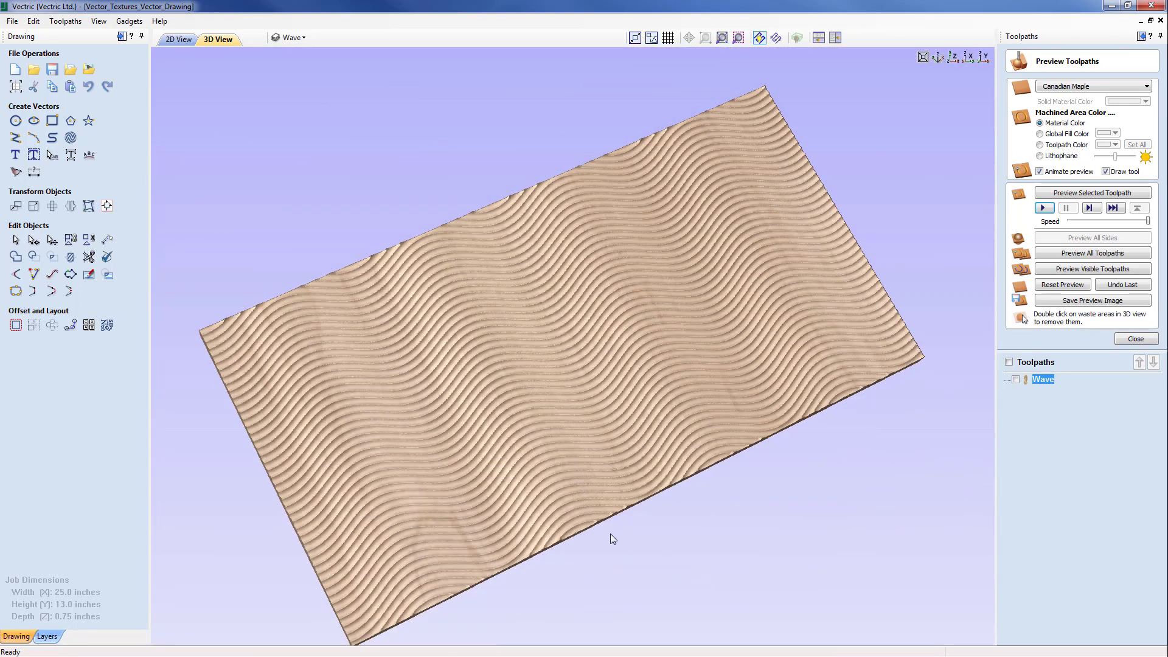
{"action": "left_click_drag", "start_coordinate": [610, 534], "coordinate": [564, 495]}
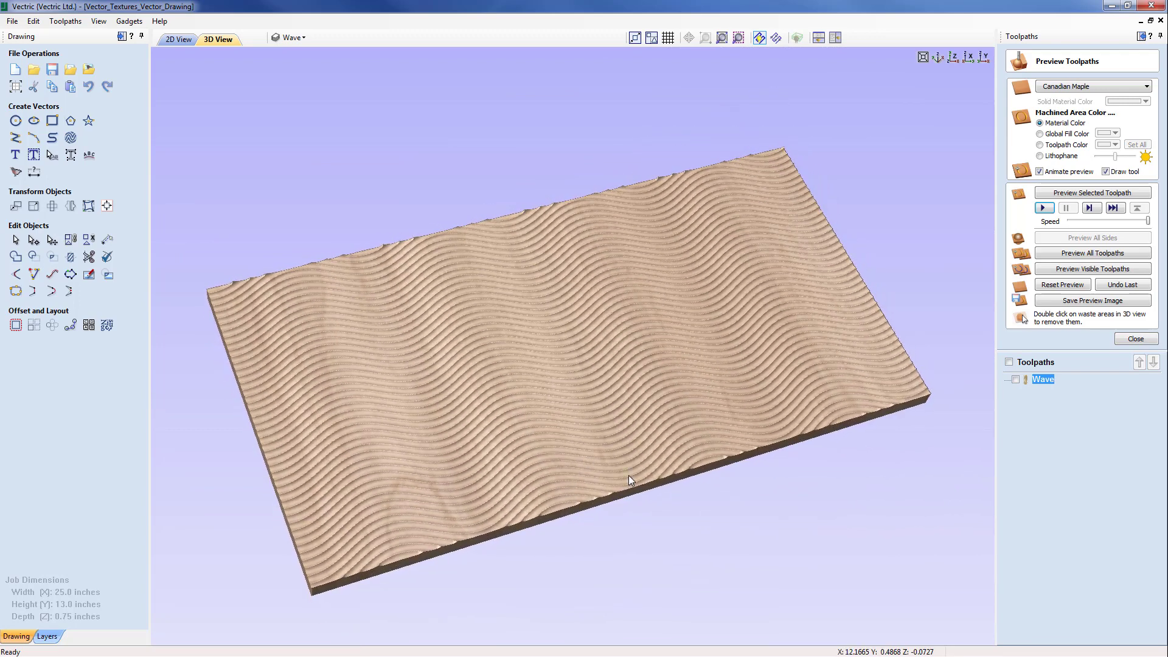
{"action": "left_click_drag", "start_coordinate": [681, 519], "coordinate": [660, 539]}
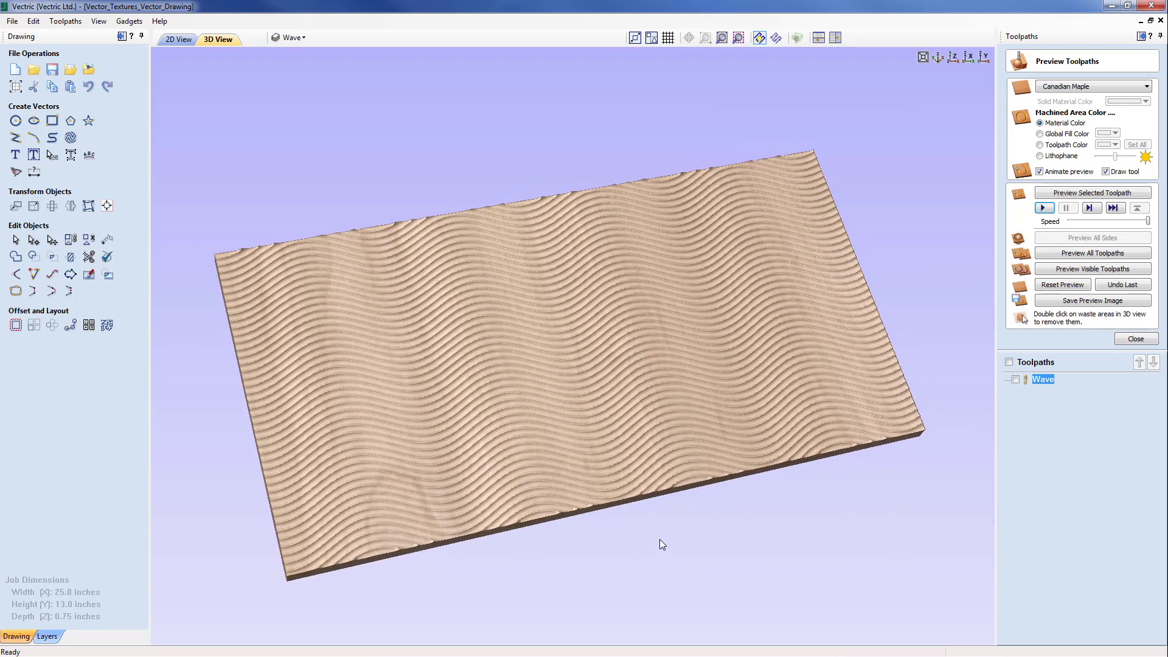
Step: In the 2D drawing, hide the Wave layer and make Step the visible, active layer
{"action": "left_click", "coordinate": [184, 40]}
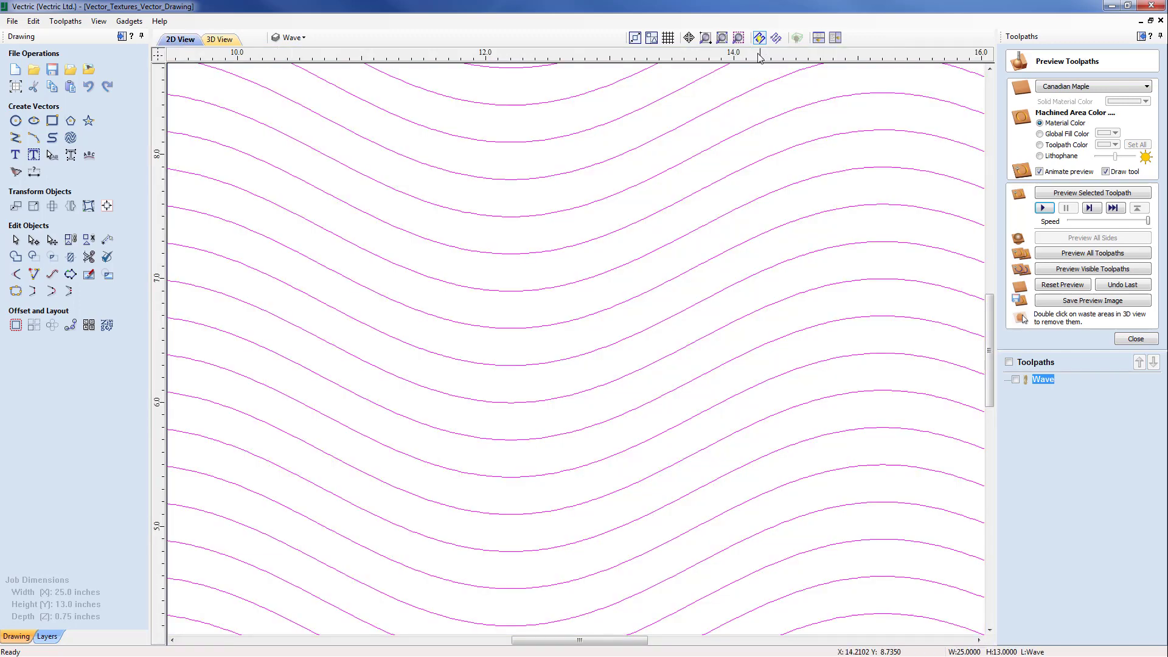
{"action": "left_click", "coordinate": [737, 39]}
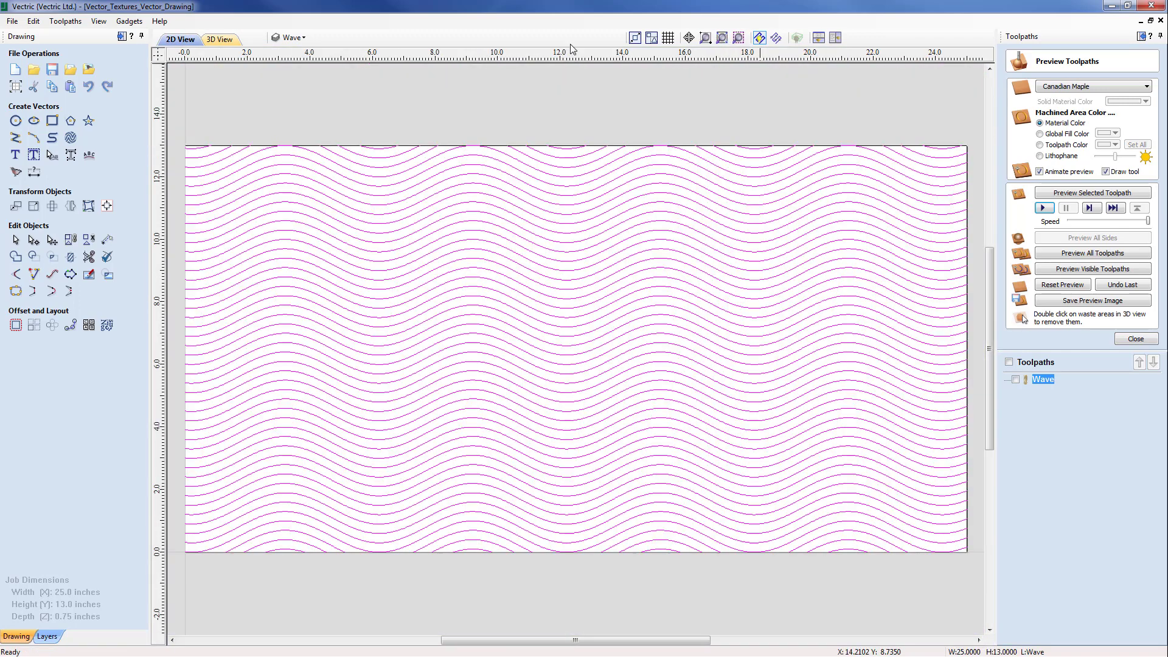
{"action": "left_click", "coordinate": [293, 37]}
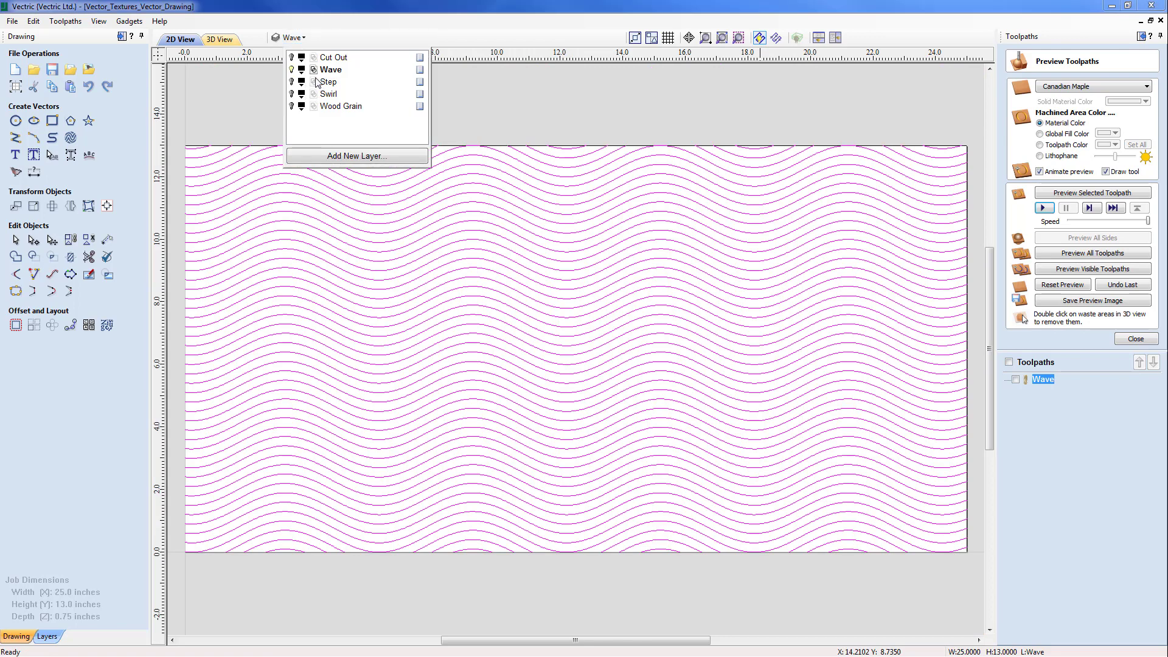
{"action": "left_click", "coordinate": [293, 70]}
{"action": "left_click", "coordinate": [293, 82]}
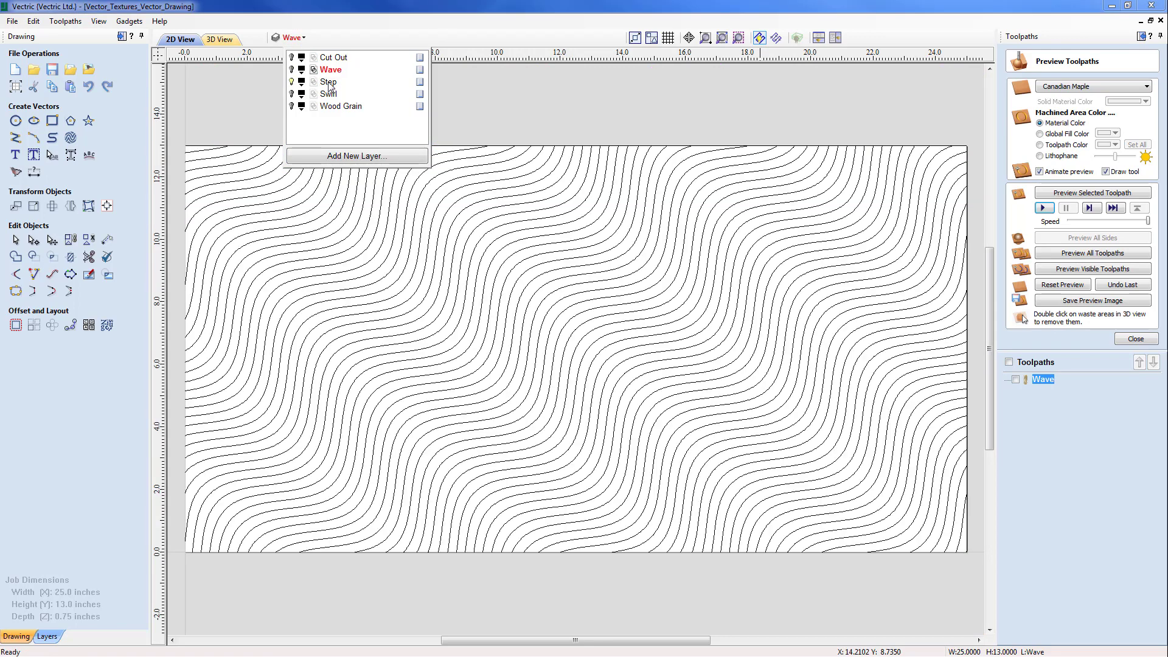
{"action": "left_click", "coordinate": [329, 83]}
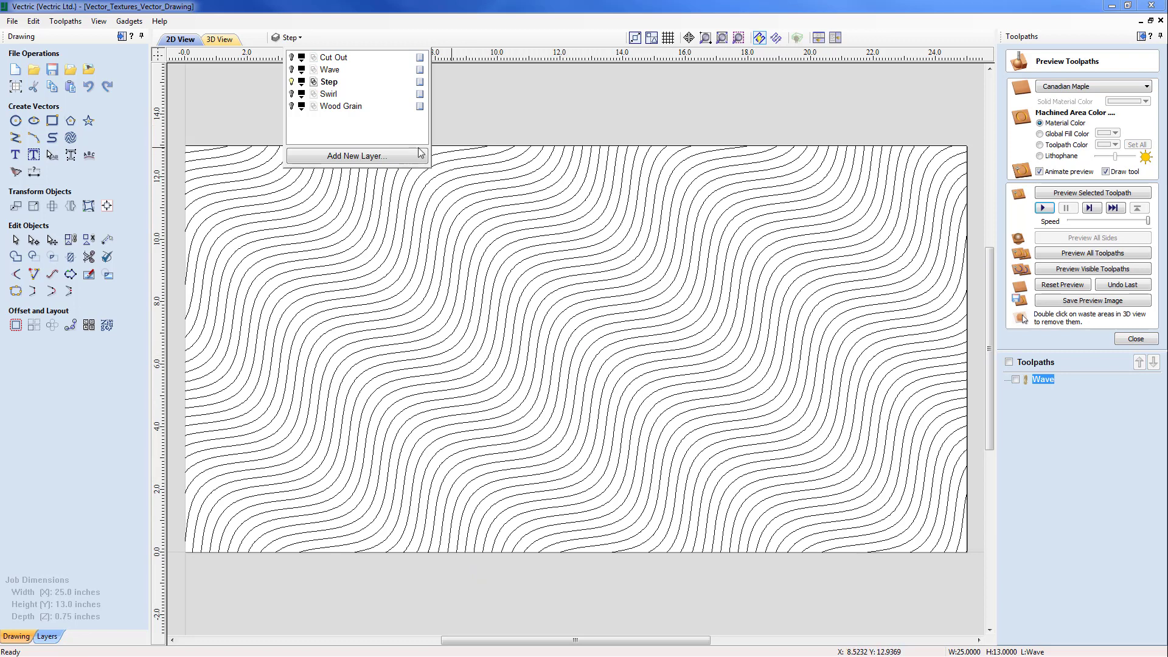
Step: Create and calculate a 2D profile toolpath named Step on the step-wave vectors
{"action": "left_click", "coordinate": [504, 201]}
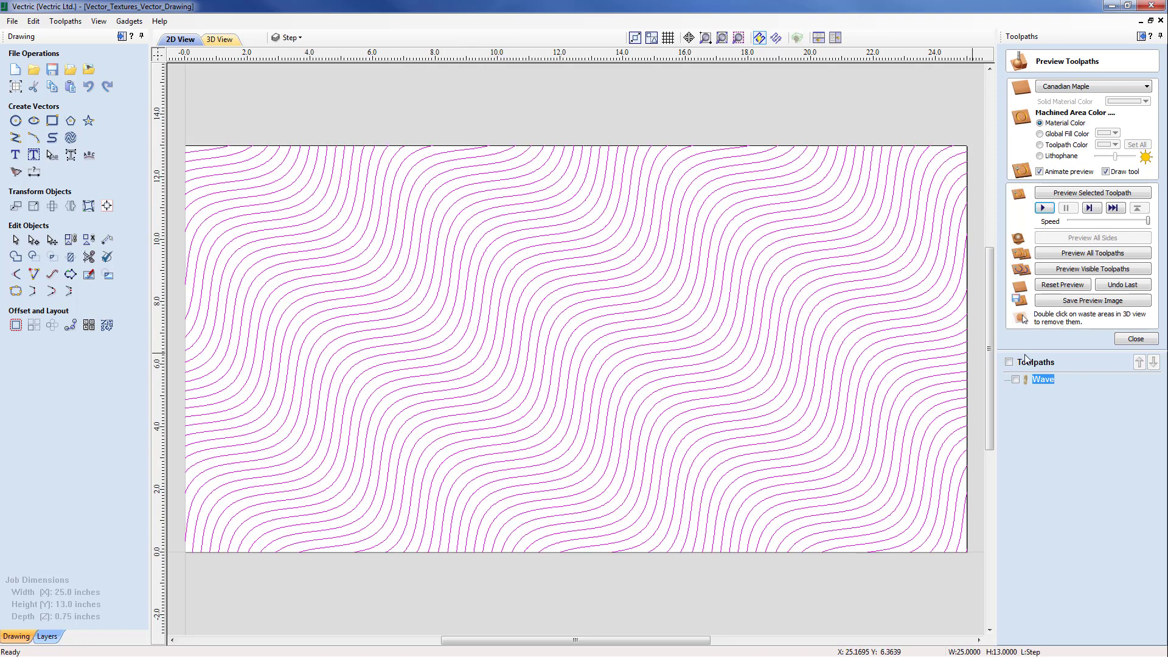
{"action": "left_click", "coordinate": [1147, 344]}
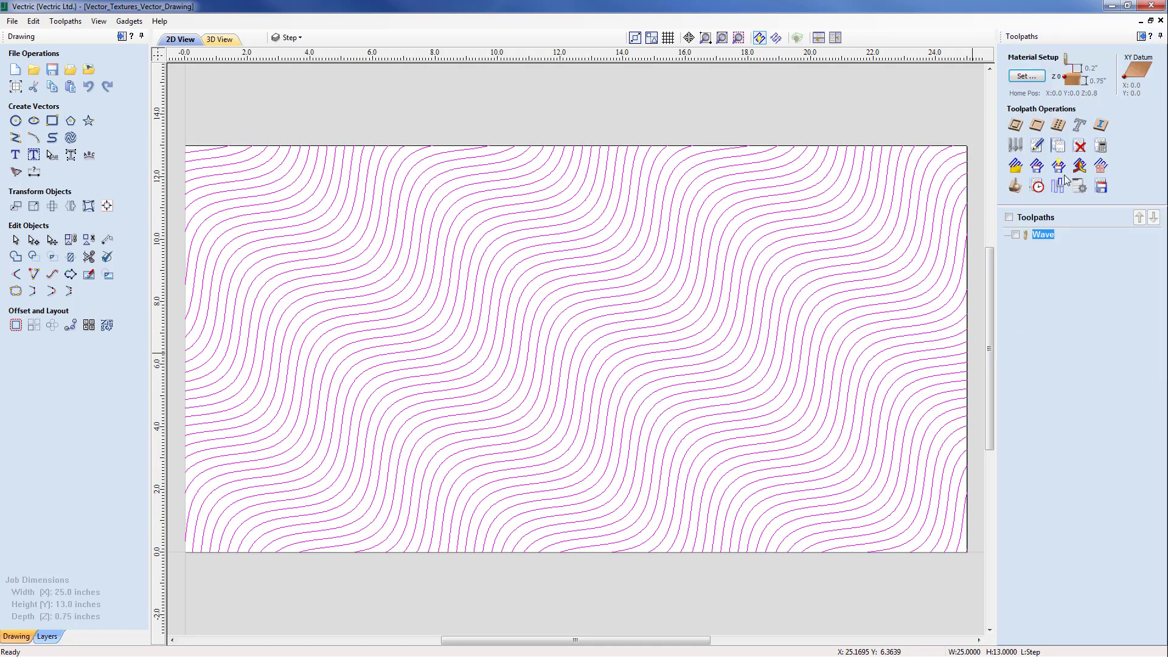
{"action": "left_click", "coordinate": [1014, 126]}
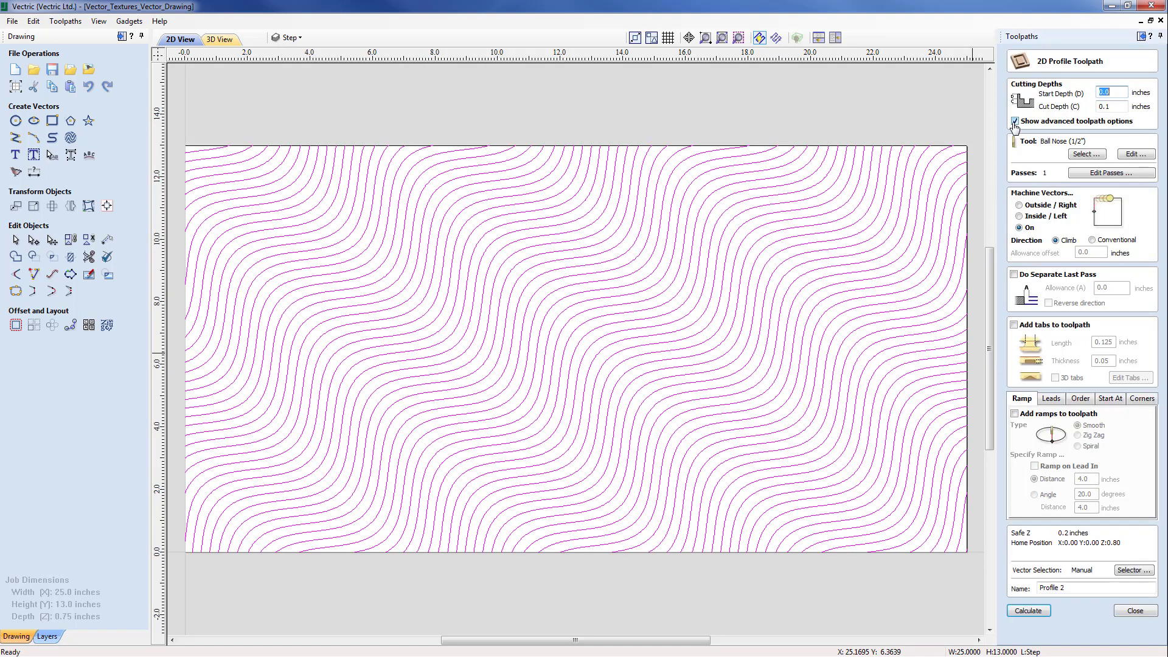
{"action": "left_click", "coordinate": [1111, 106]}
{"action": "left_click_drag", "start_coordinate": [1072, 587], "coordinate": [1008, 593]}
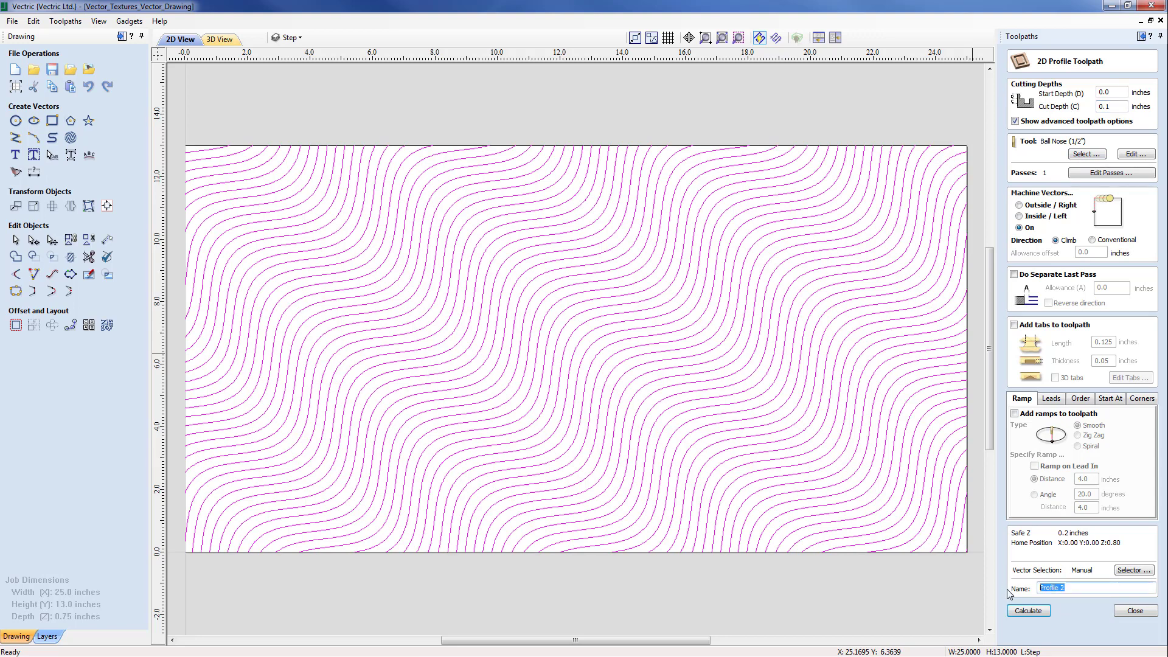
{"action": "type", "text": "Step"}
{"action": "left_click", "coordinate": [1044, 615]}
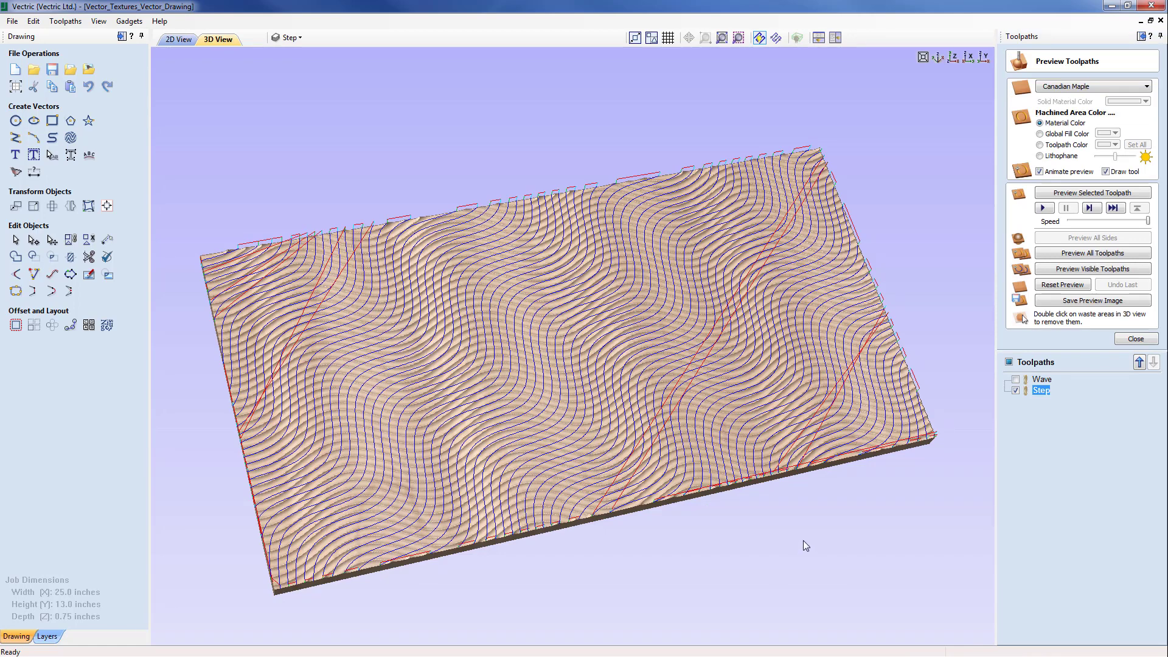
Step: Reset the preview and animate the Step toolpath carving the Maple board
{"action": "left_click", "coordinate": [1064, 286]}
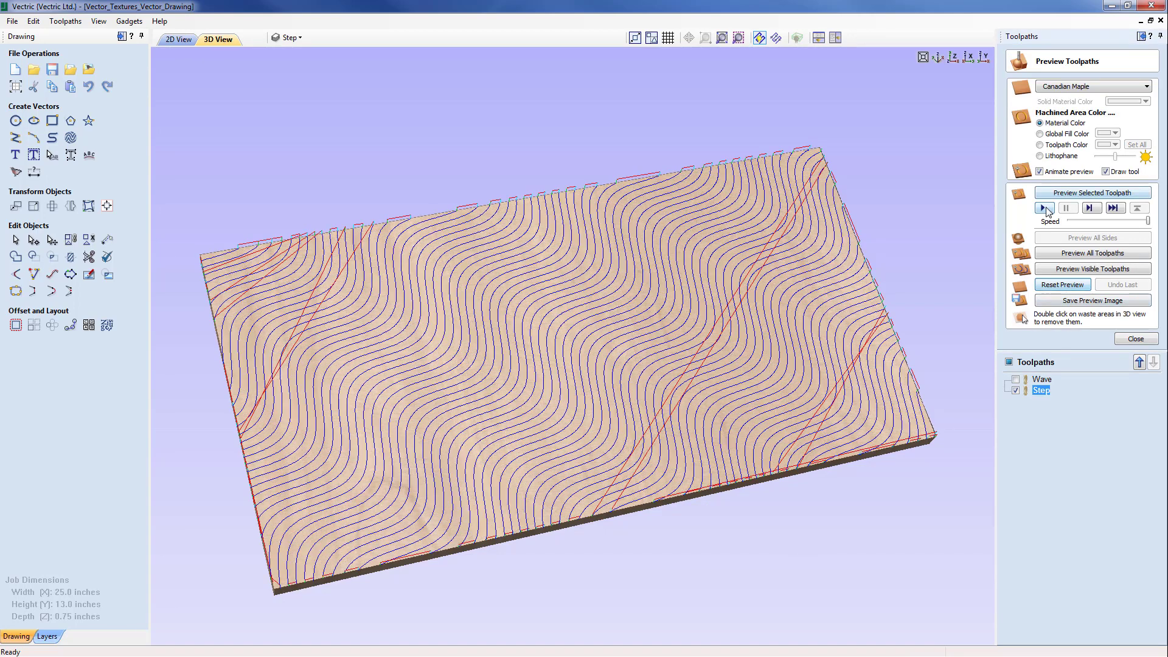
{"action": "left_click", "coordinate": [1044, 208]}
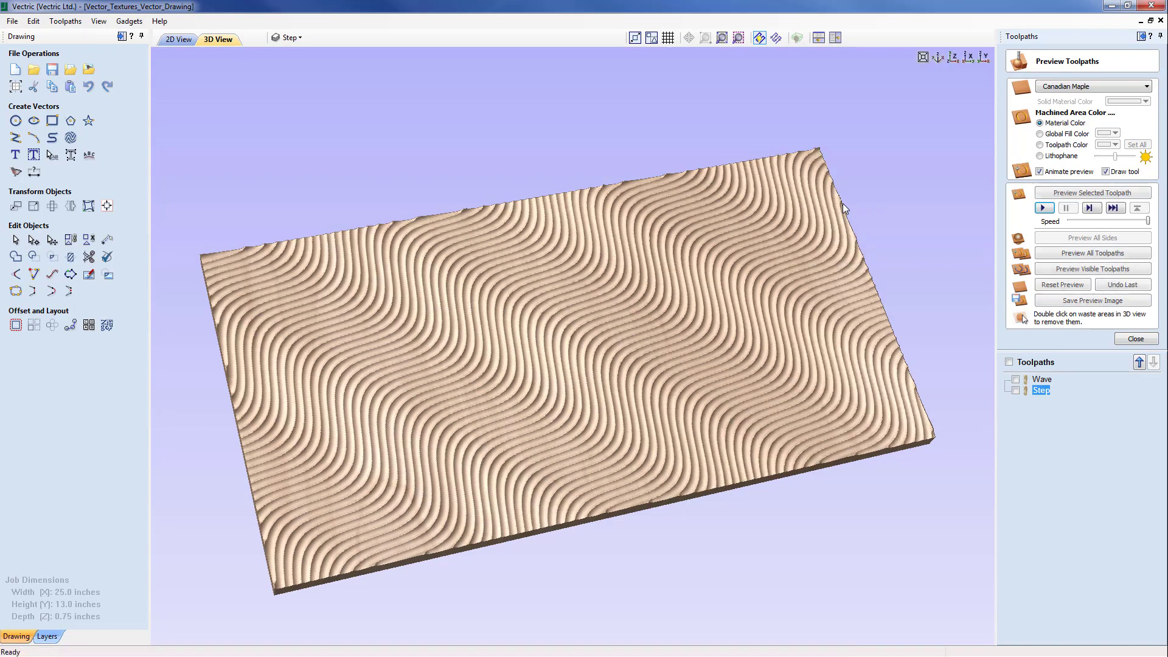
{"action": "mouse_move", "coordinate": [632, 366]}
{"action": "left_mouse_down"}
{"action": "mouse_move", "coordinate": [633, 437]}
{"action": "mouse_move", "coordinate": [527, 367]}
{"action": "mouse_move", "coordinate": [615, 360]}
{"action": "mouse_move", "coordinate": [631, 414]}
{"action": "mouse_move", "coordinate": [618, 353]}
{"action": "mouse_move", "coordinate": [584, 319]}
{"action": "mouse_move", "coordinate": [569, 367]}
{"action": "mouse_move", "coordinate": [595, 404]}
{"action": "mouse_move", "coordinate": [610, 403]}
{"action": "mouse_move", "coordinate": [614, 365]}
{"action": "left_mouse_up"}
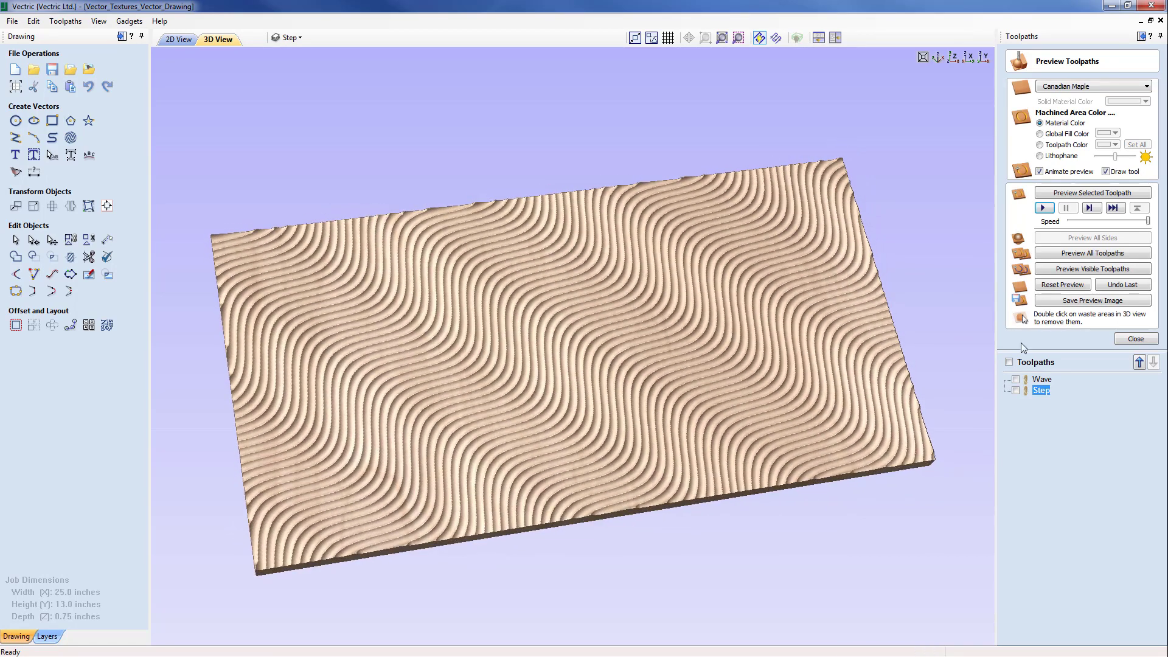
Step: Reset the preview and recalculate the Step toolpath with the 90° 1/2-inch V-bit
{"action": "left_click", "coordinate": [1122, 284]}
{"action": "left_click_drag", "start_coordinate": [663, 466], "coordinate": [674, 454]}
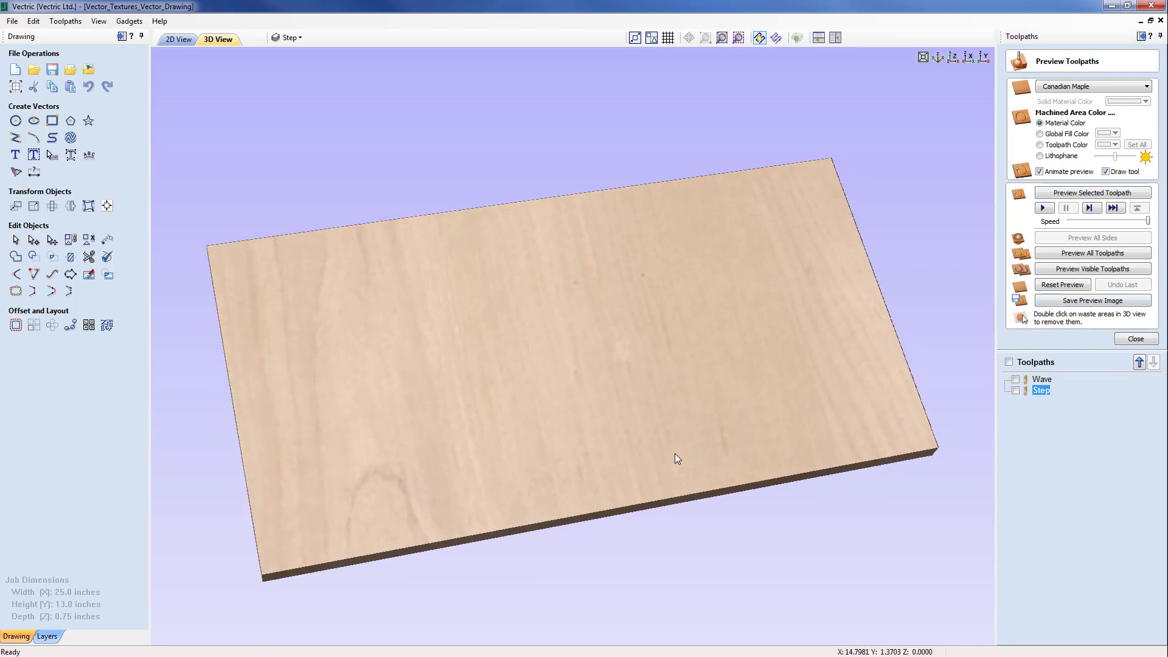
{"action": "double_click", "coordinate": [1027, 390]}
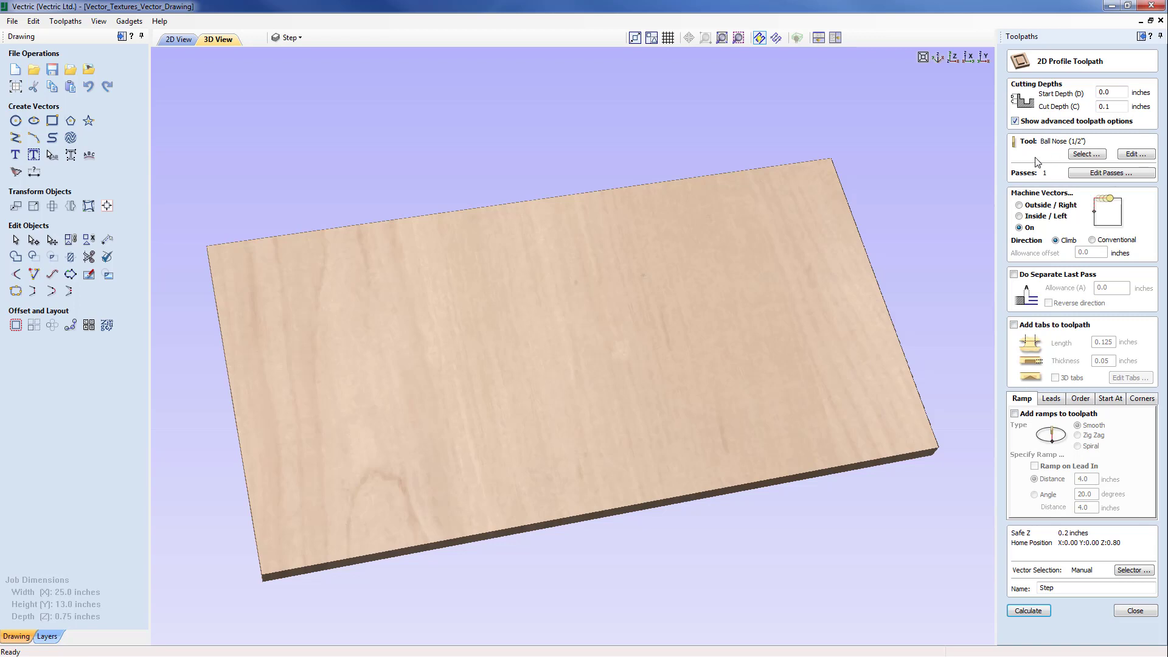
{"action": "left_click", "coordinate": [1088, 154]}
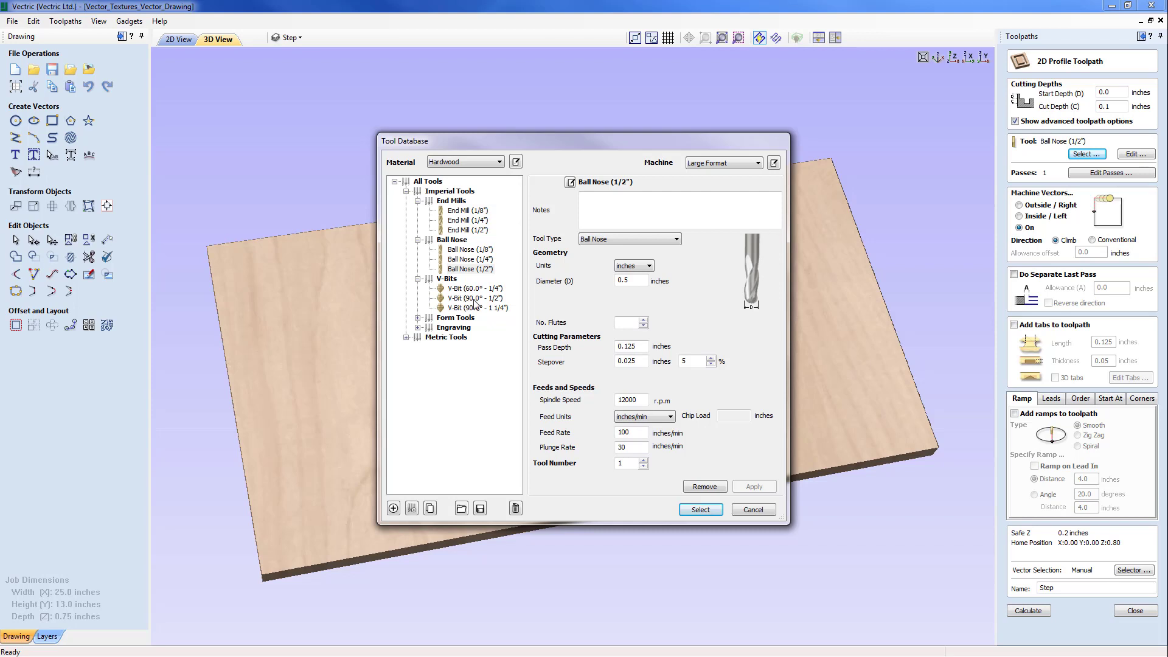
{"action": "left_click", "coordinate": [475, 300]}
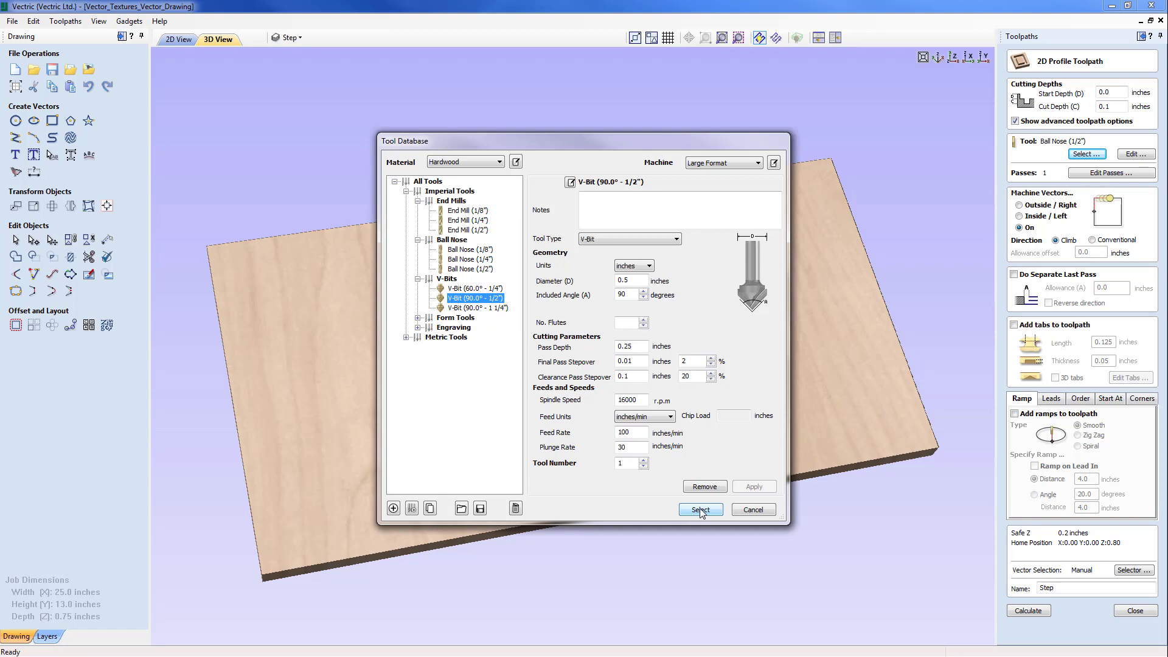
{"action": "left_click", "coordinate": [701, 510]}
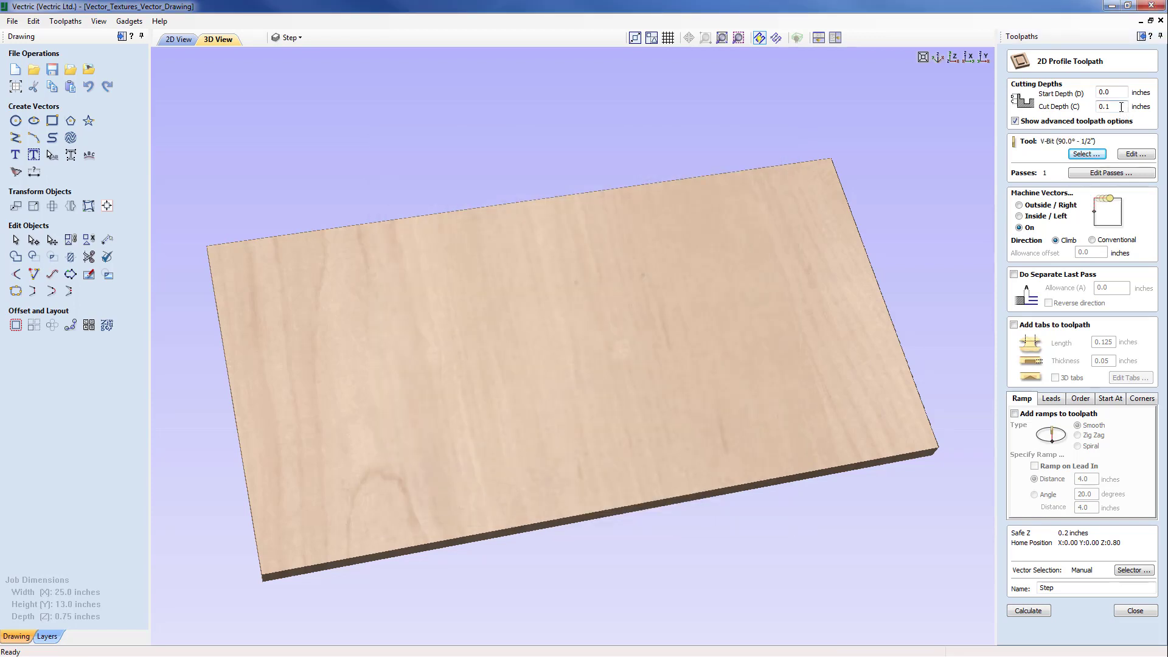
{"action": "left_click", "coordinate": [1122, 107]}
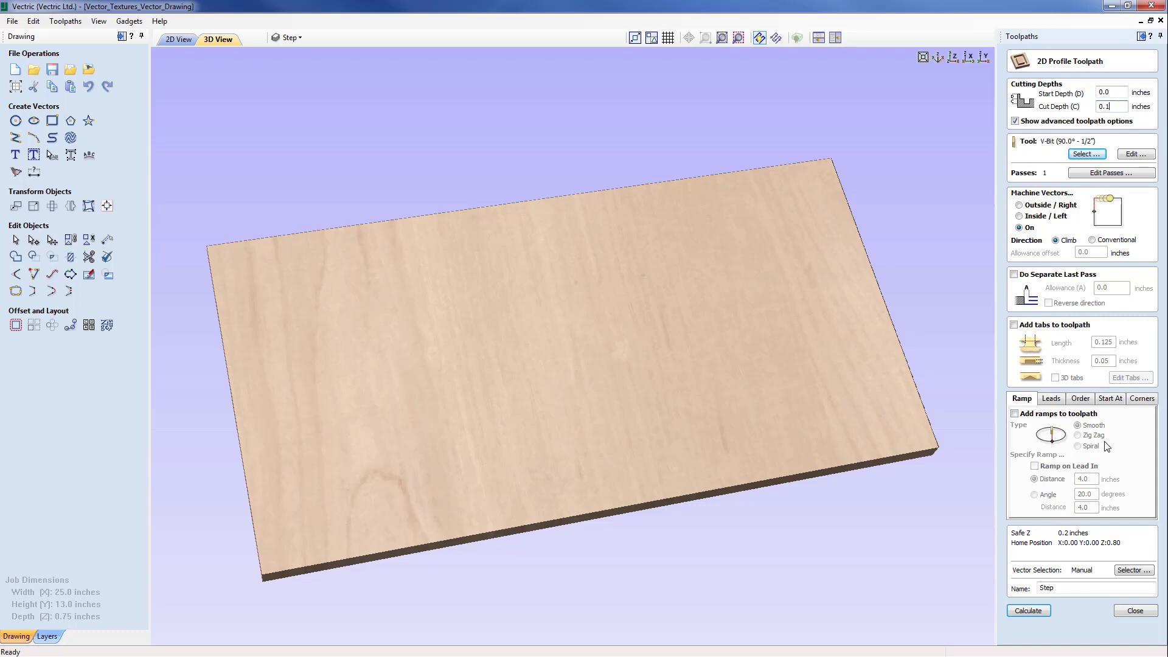
{"action": "left_click", "coordinate": [1034, 611]}
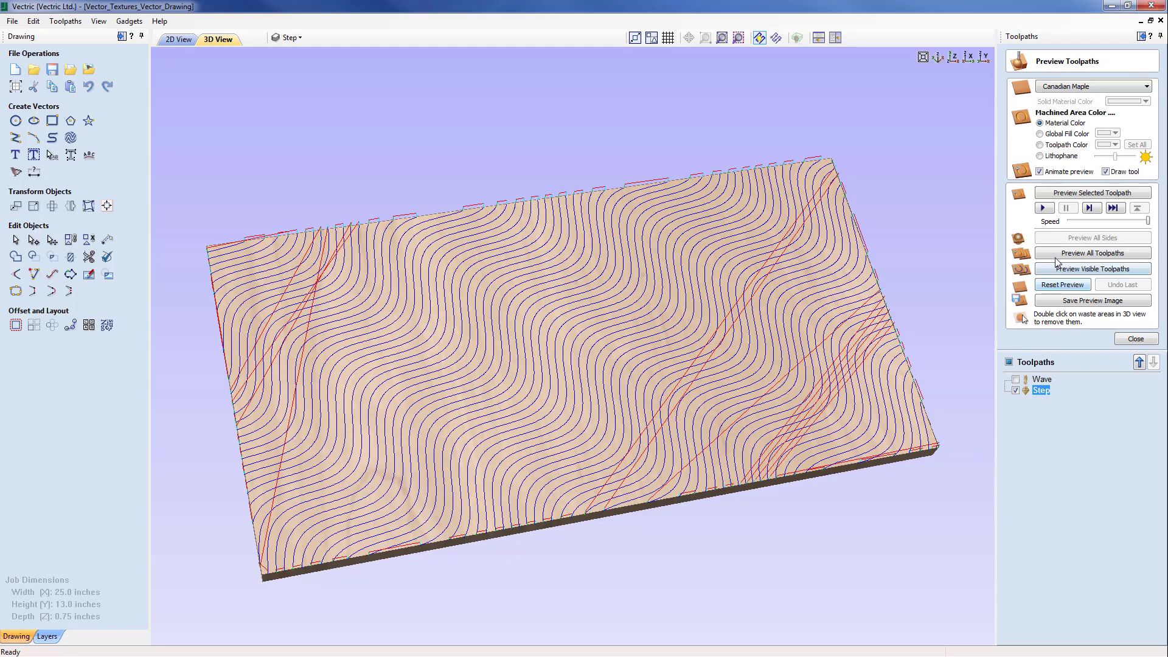
Step: Preview the V-bit Step toolpath and orbit the board so the waves run horizontally
{"action": "left_click", "coordinate": [1047, 193]}
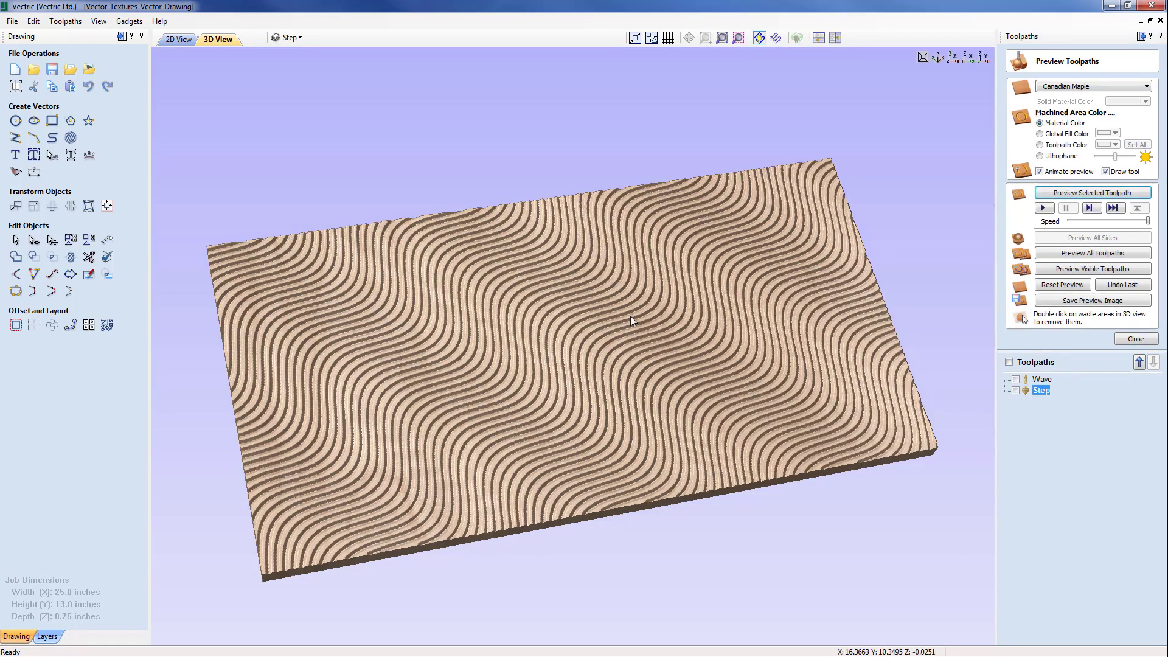
{"action": "left_click_drag", "start_coordinate": [619, 465], "coordinate": [688, 396]}
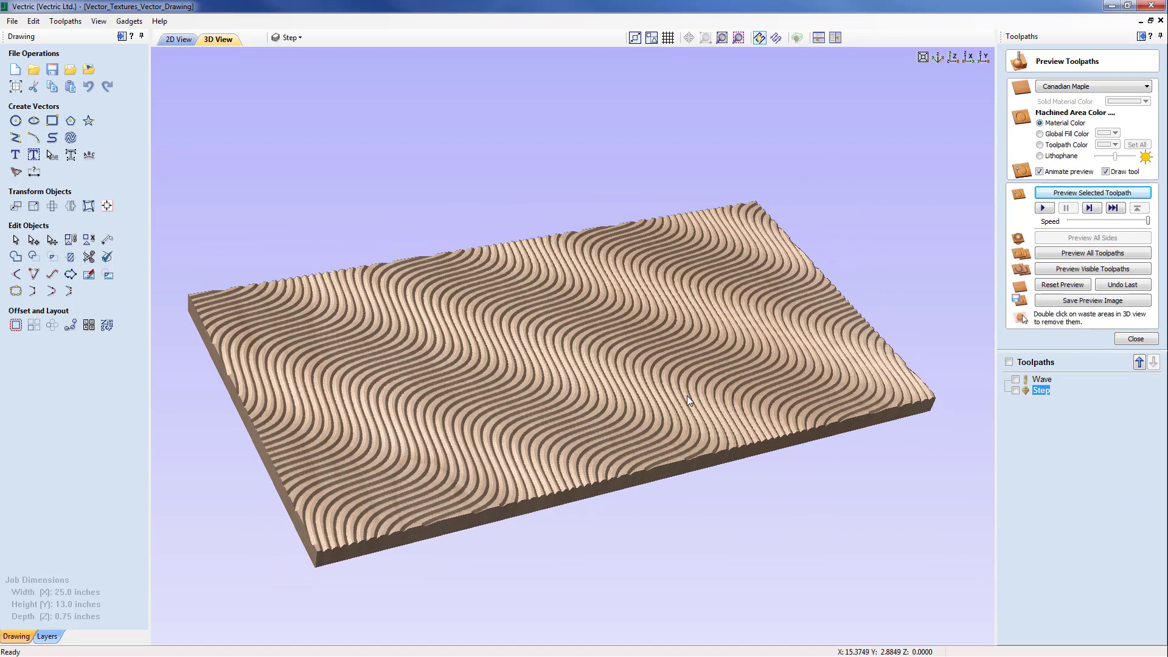
{"action": "scroll", "coordinate": [687, 395], "scroll_direction": "up", "scroll_amount": 3}
{"action": "scroll", "coordinate": [531, 392], "scroll_direction": "up", "scroll_amount": 2}
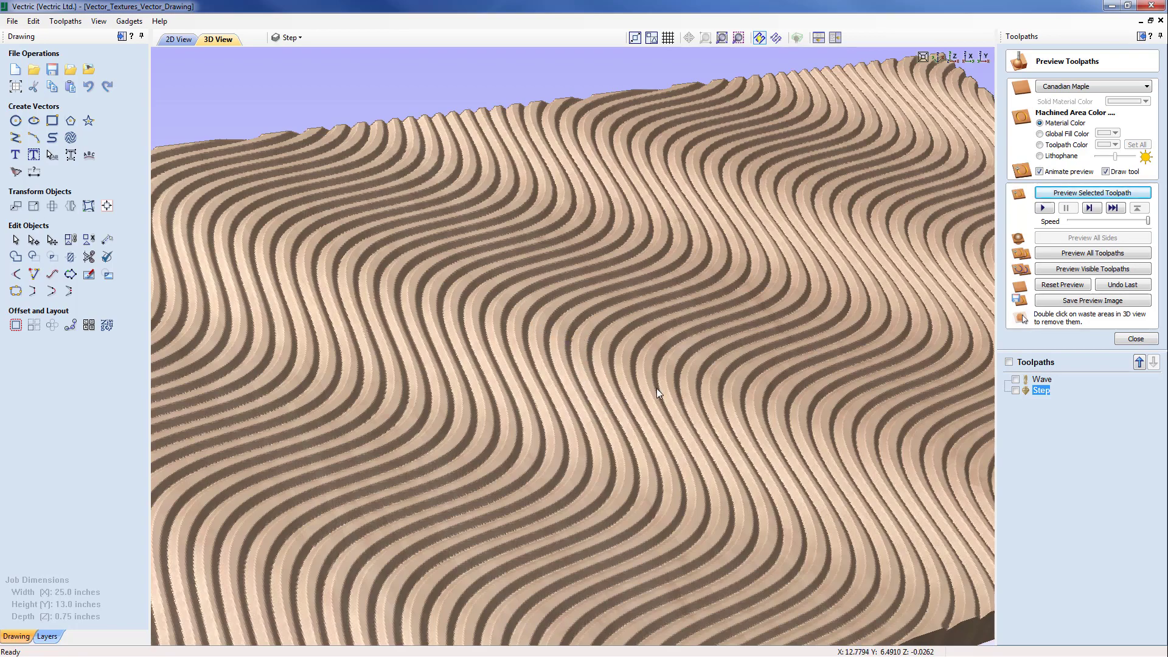
{"action": "left_click_drag", "start_coordinate": [656, 388], "coordinate": [696, 394]}
{"action": "scroll", "coordinate": [616, 461], "scroll_direction": "down", "scroll_amount": 2}
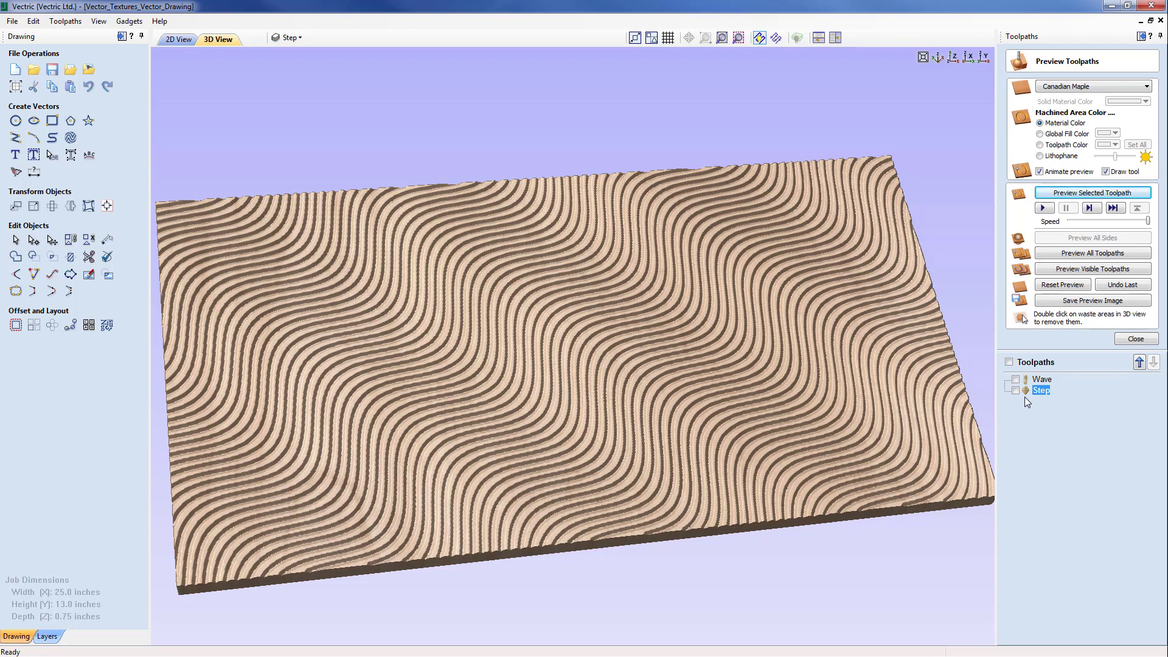
Step: Reset the preview to uncut wood and recalculate the Step V-bit toolpath
{"action": "mouse_move", "coordinate": [1027, 392]}
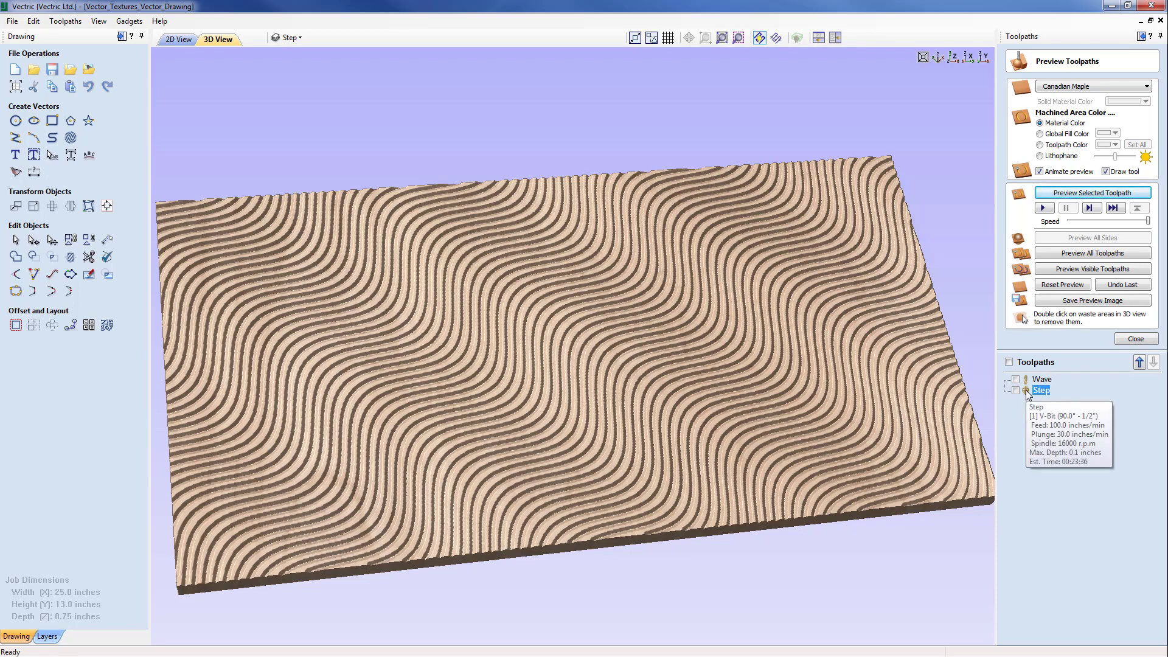
{"action": "left_click", "coordinate": [1123, 285]}
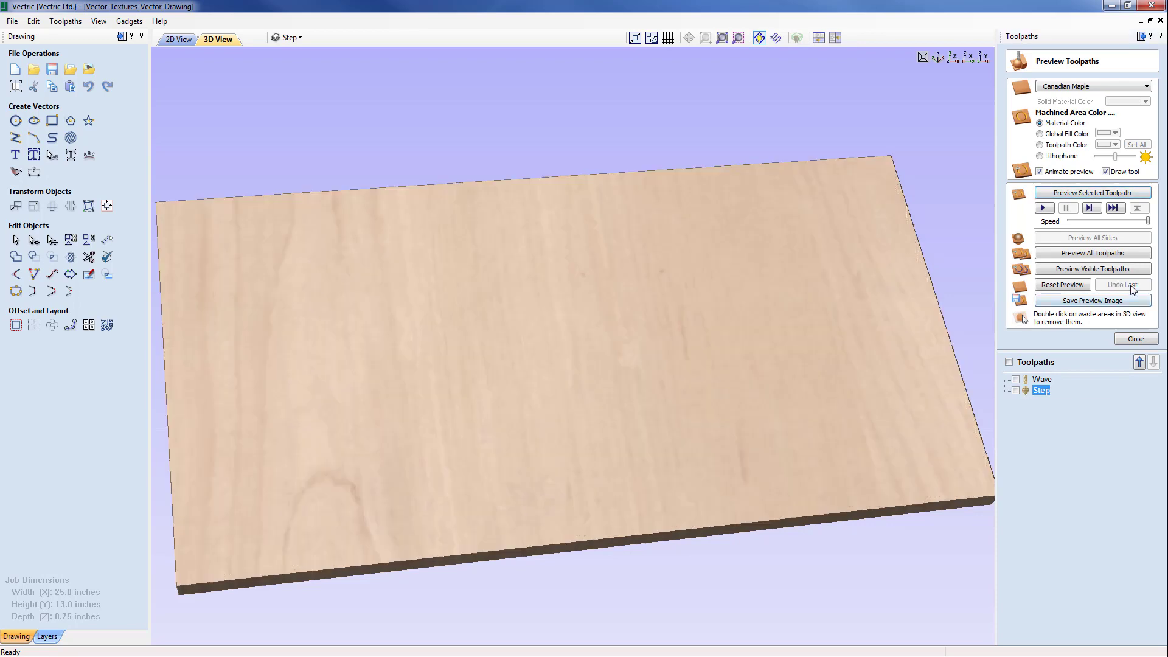
{"action": "double_click", "coordinate": [1028, 392]}
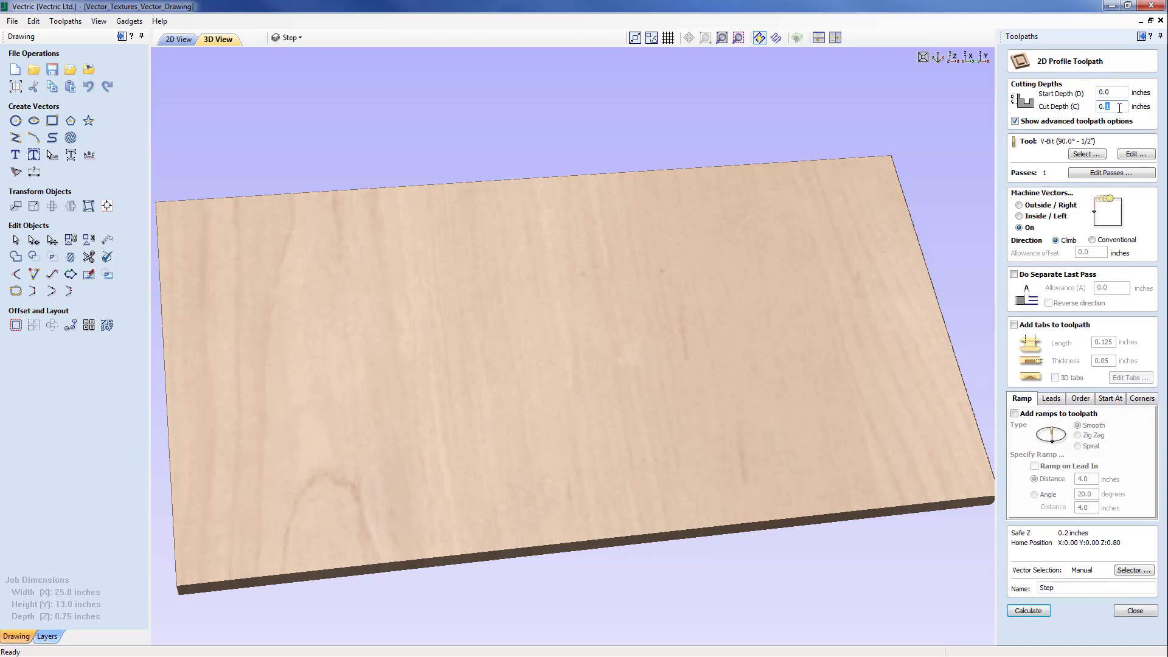
{"action": "left_click", "coordinate": [1031, 609]}
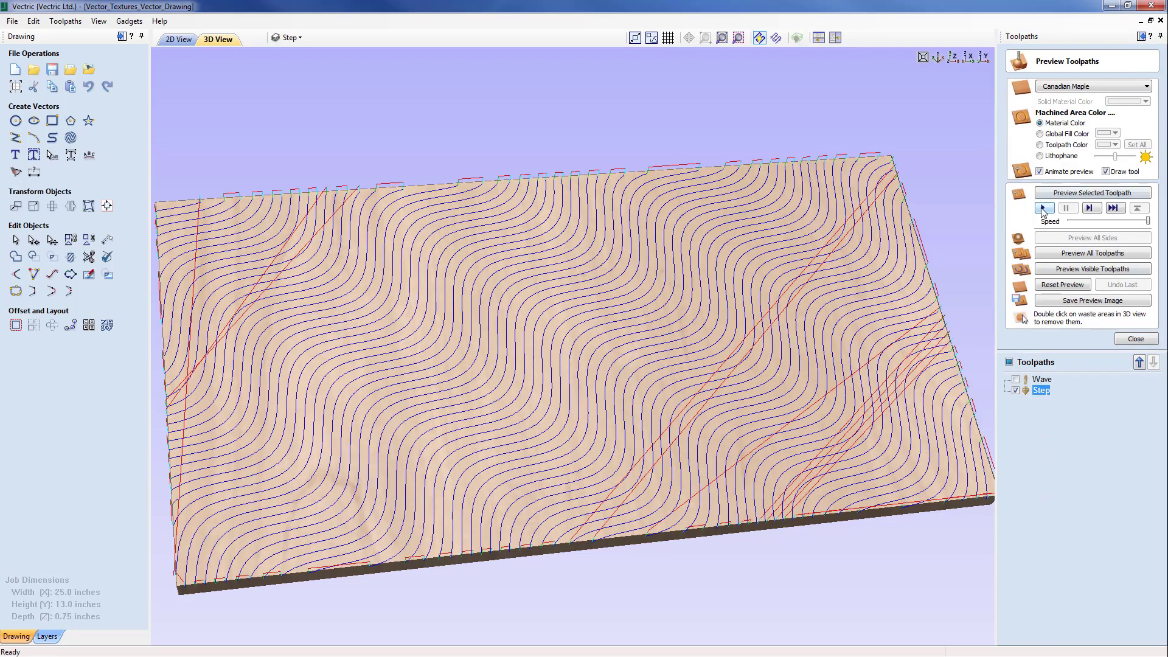
Step: Simulate the Step toolpath and rotate the board to inspect the sharp V-grooves
{"action": "left_click", "coordinate": [1043, 210]}
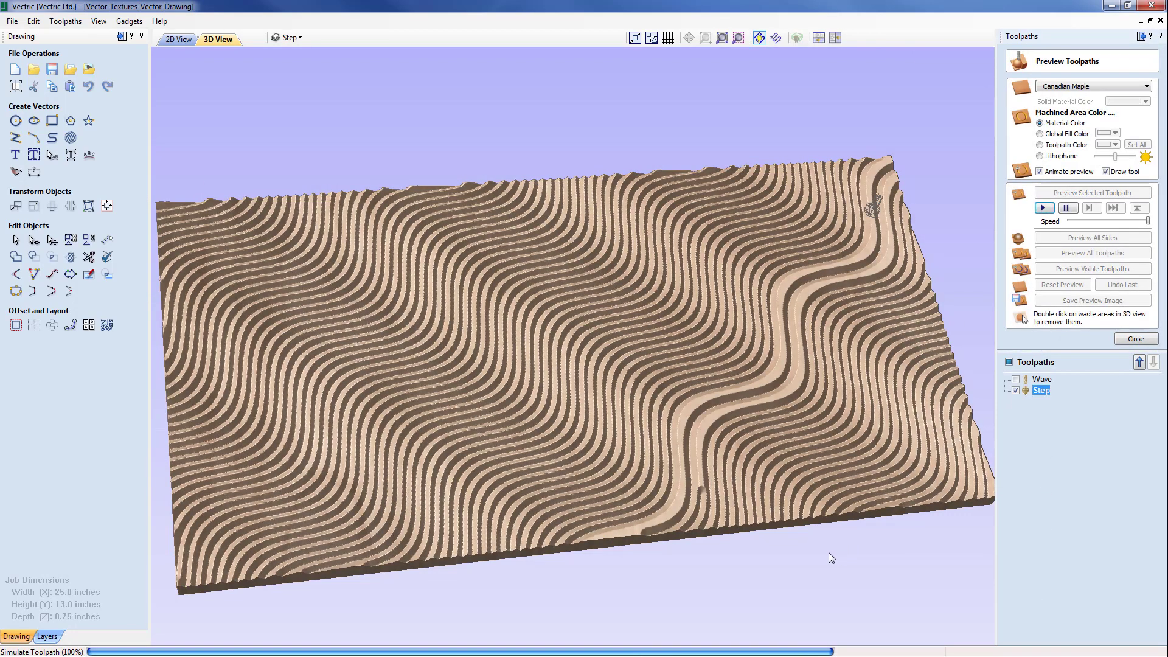
{"action": "left_click_drag", "start_coordinate": [687, 473], "coordinate": [707, 406]}
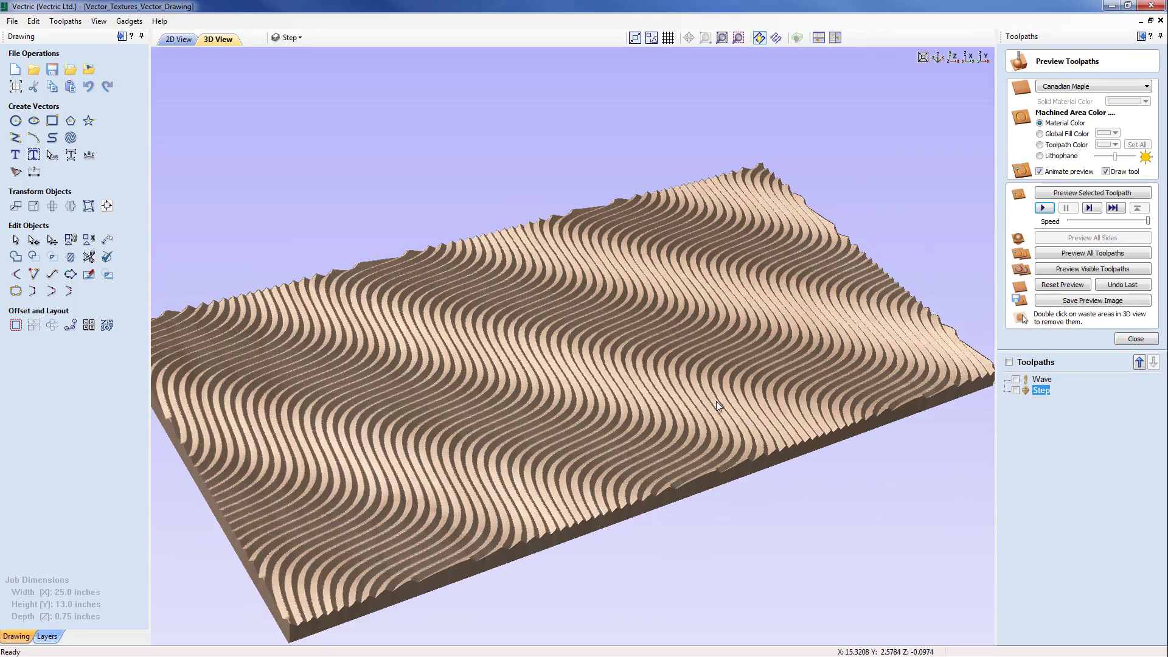
{"action": "mouse_move", "coordinate": [612, 408]}
{"action": "left_mouse_down"}
{"action": "mouse_move", "coordinate": [506, 379]}
{"action": "mouse_move", "coordinate": [542, 338]}
{"action": "mouse_move", "coordinate": [689, 392]}
{"action": "mouse_move", "coordinate": [588, 424]}
{"action": "mouse_move", "coordinate": [558, 584]}
{"action": "mouse_move", "coordinate": [557, 503]}
{"action": "mouse_move", "coordinate": [786, 424]}
{"action": "mouse_move", "coordinate": [468, 425]}
{"action": "mouse_move", "coordinate": [858, 488]}
{"action": "mouse_move", "coordinate": [887, 546]}
{"action": "mouse_move", "coordinate": [853, 481]}
{"action": "mouse_move", "coordinate": [847, 424]}
{"action": "mouse_move", "coordinate": [695, 441]}
{"action": "left_mouse_up"}
{"action": "left_click_drag", "start_coordinate": [494, 451], "coordinate": [688, 444]}
{"action": "scroll", "coordinate": [691, 444], "scroll_direction": "down", "scroll_amount": 2}
{"action": "scroll", "coordinate": [701, 484], "scroll_direction": "up", "scroll_amount": 3}
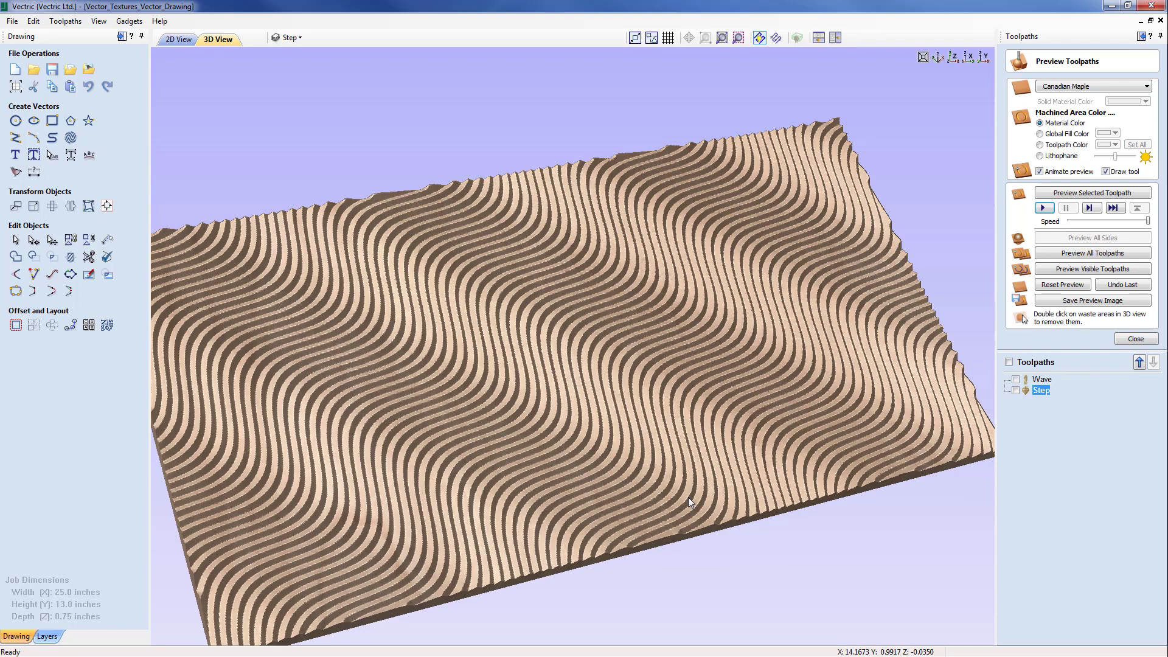
{"action": "left_click_drag", "start_coordinate": [688, 497], "coordinate": [706, 480]}
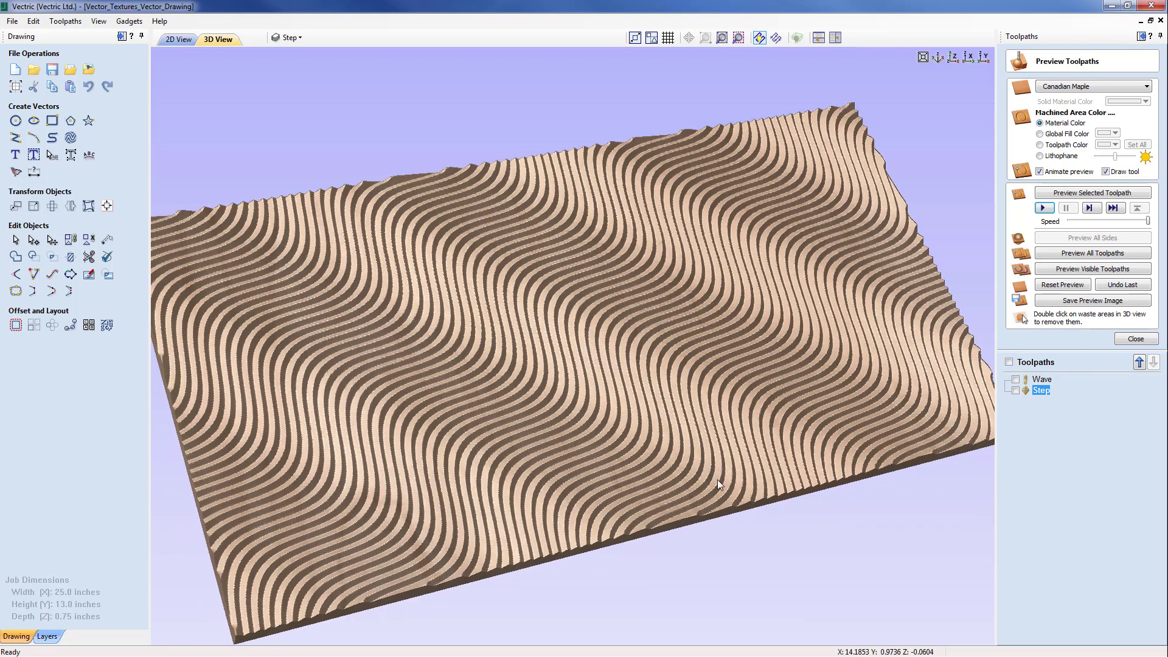
Step: Hide the Step layer, make Swirl the visible active layer, and open Create Vector Texture
{"action": "left_click", "coordinate": [178, 39]}
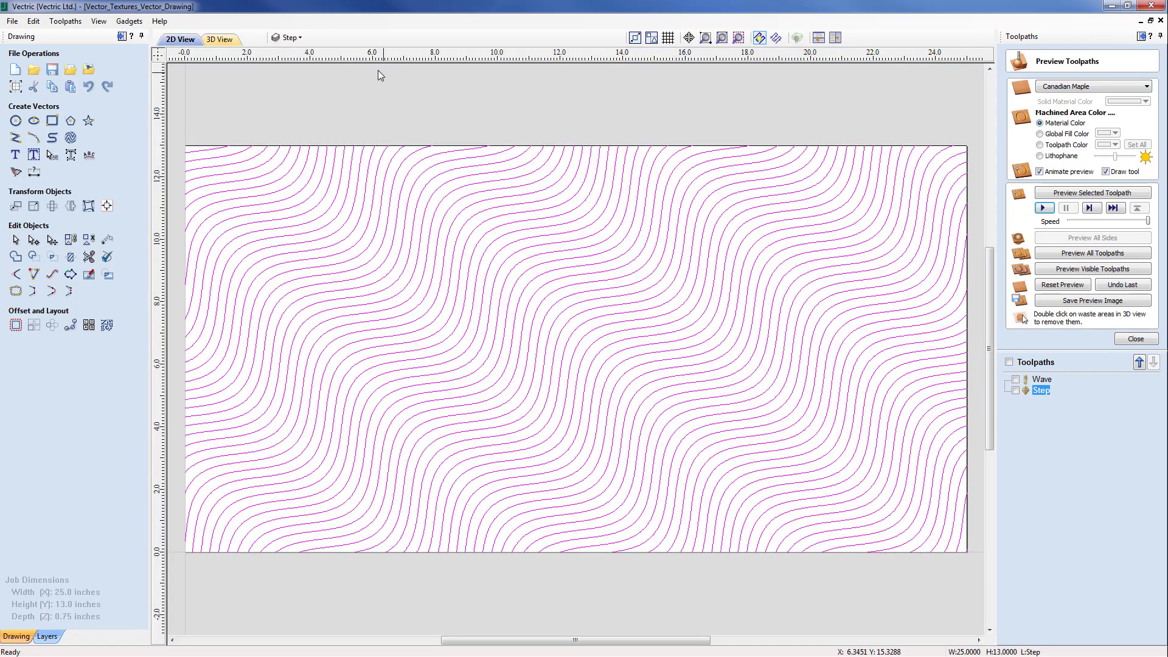
{"action": "left_click", "coordinate": [301, 37]}
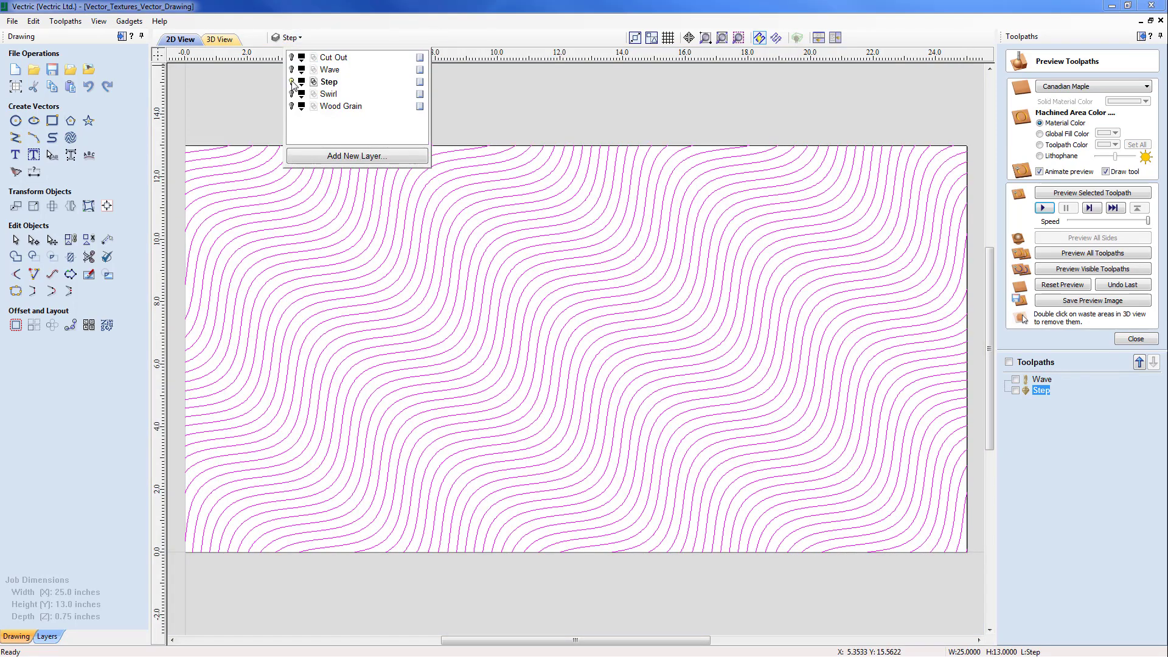
{"action": "left_click", "coordinate": [292, 83]}
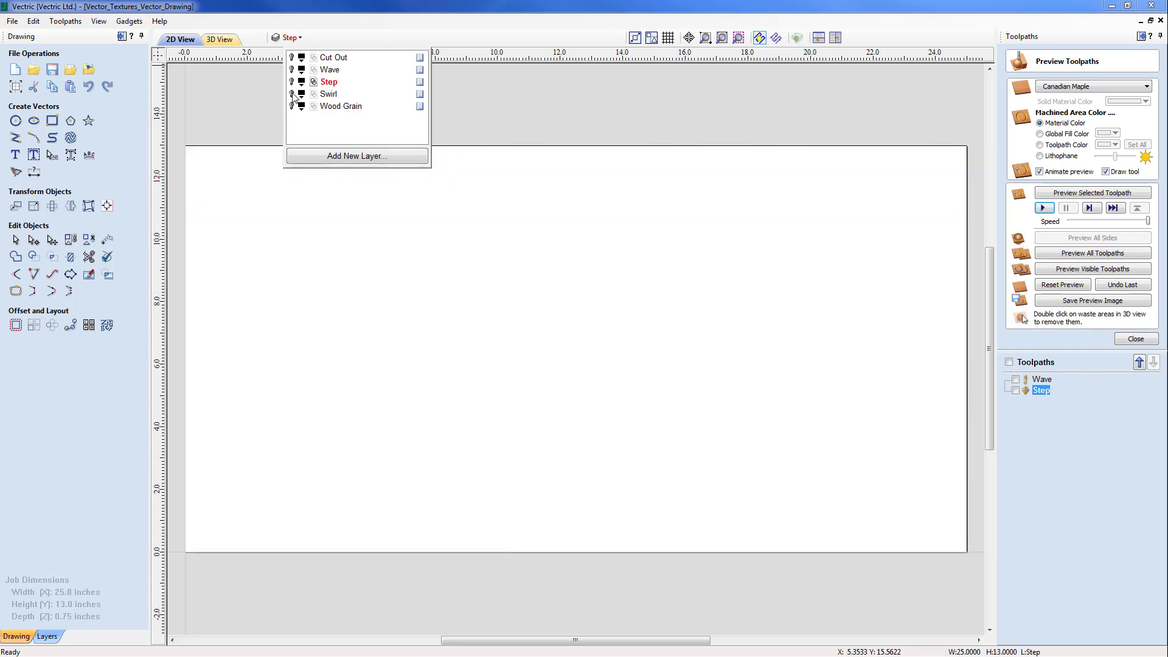
{"action": "left_click", "coordinate": [291, 95]}
{"action": "left_click", "coordinate": [330, 94]}
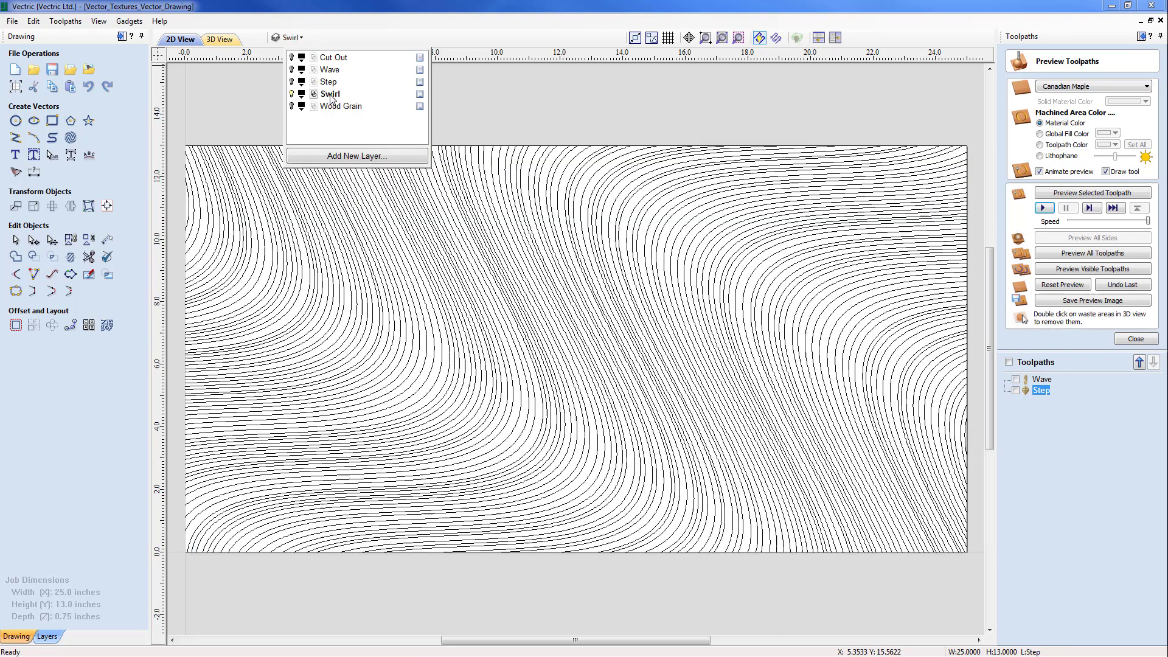
{"action": "left_click", "coordinate": [543, 113]}
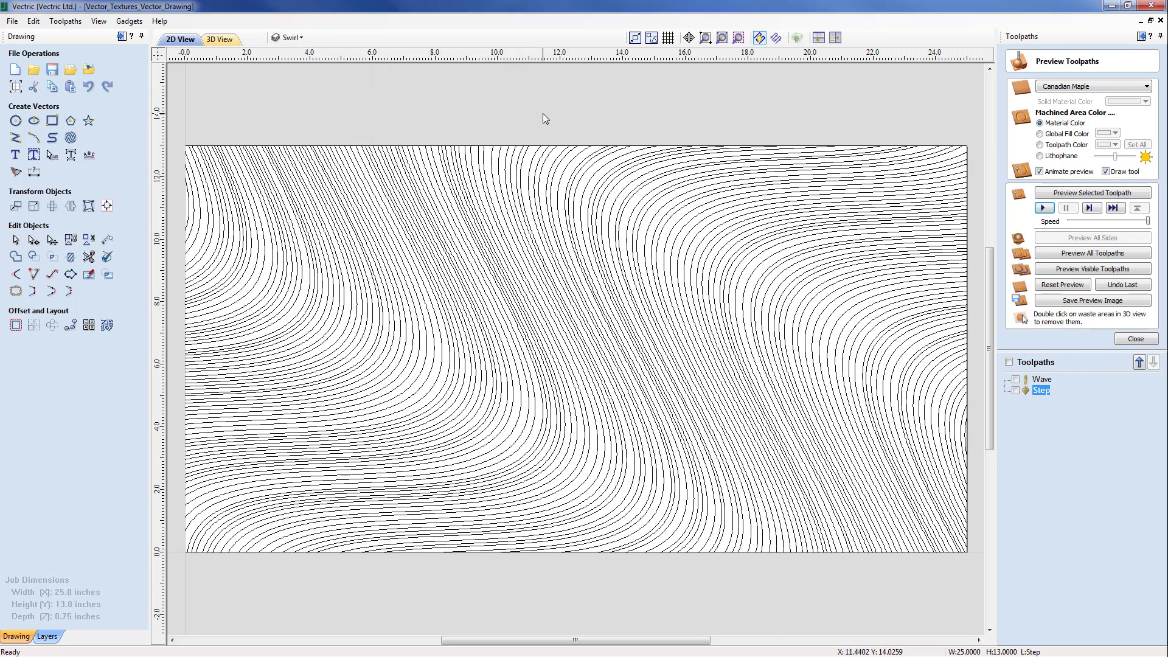
{"action": "left_click", "coordinate": [72, 140]}
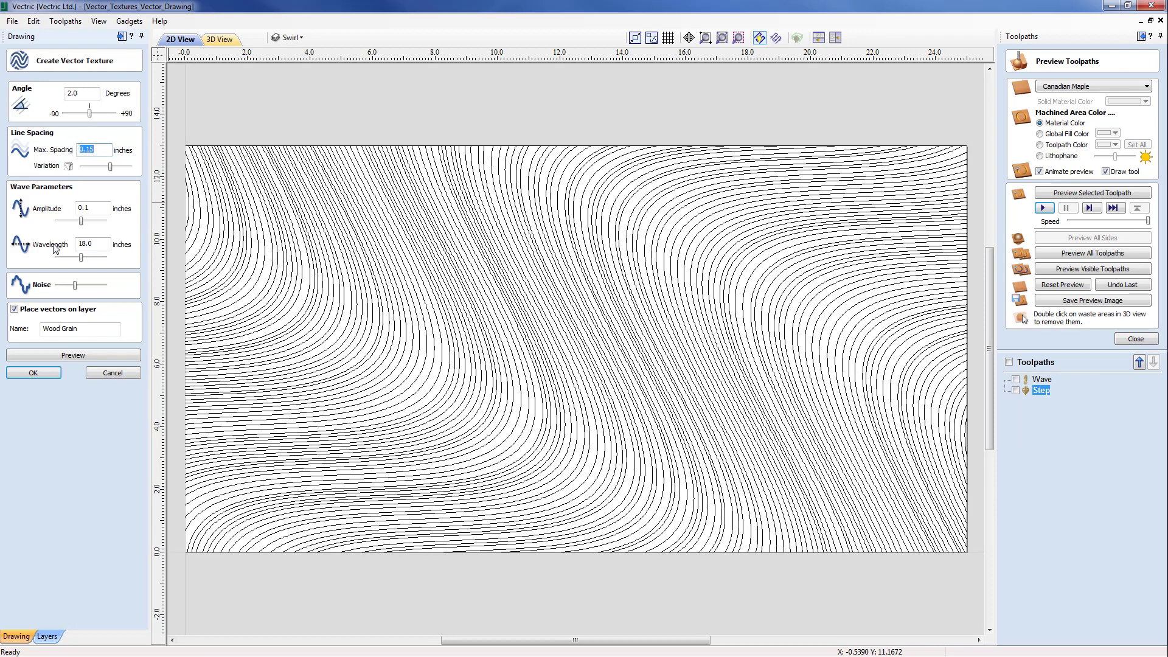